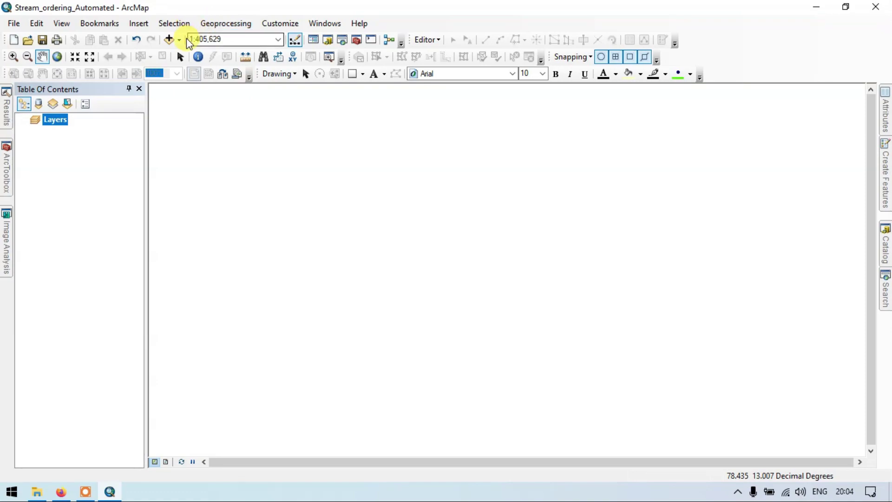
Step: Add the DEM_clip_final.tif raster from the shape_file folder to the map
click(179, 39)
click(192, 52)
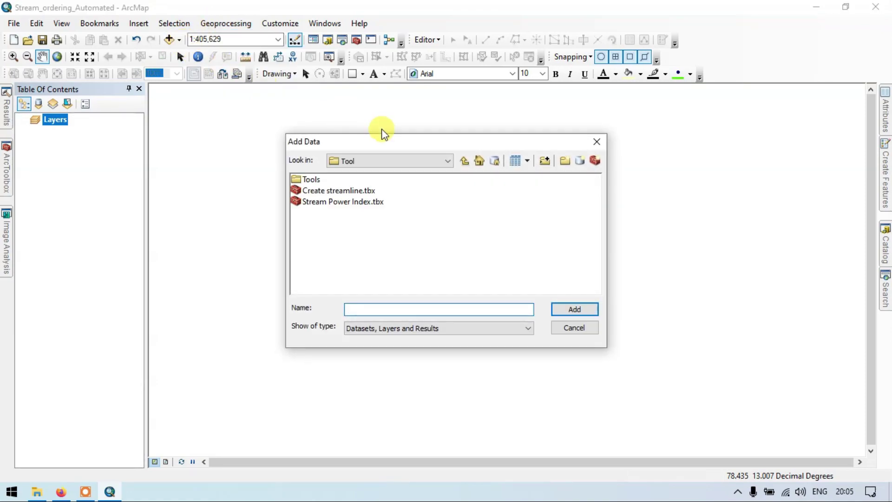
click(464, 160)
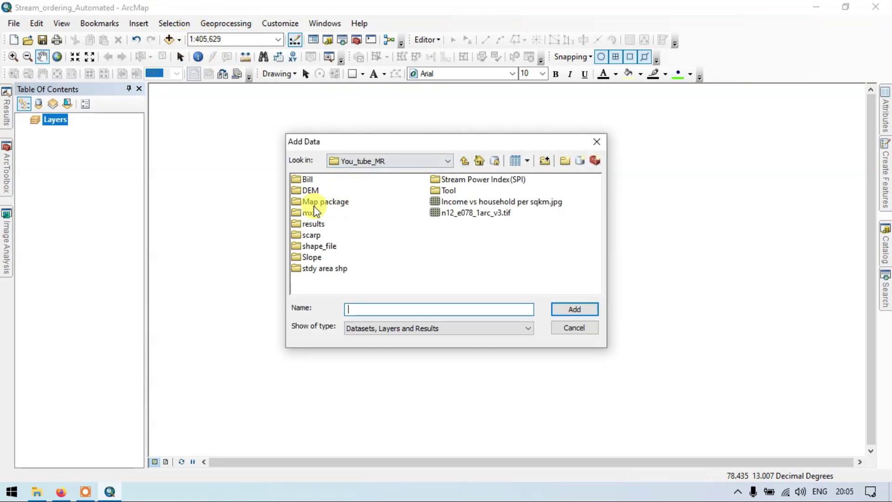
double_click(322, 247)
click(336, 224)
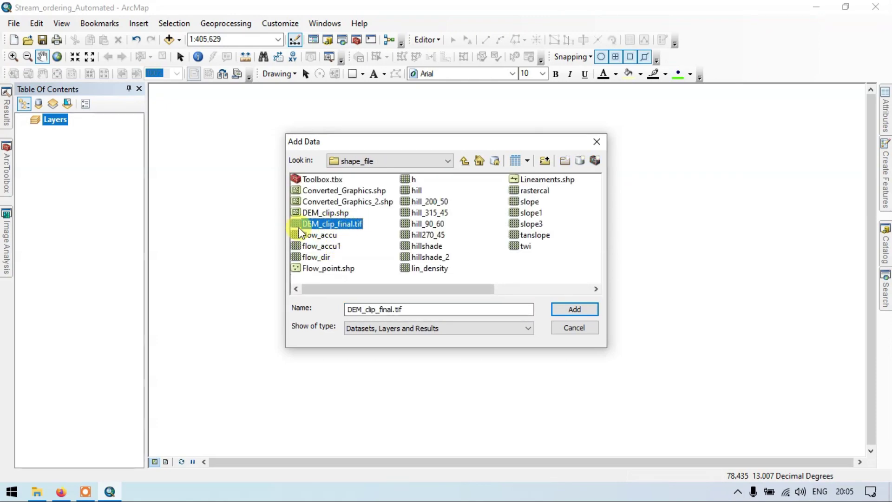
click(558, 306)
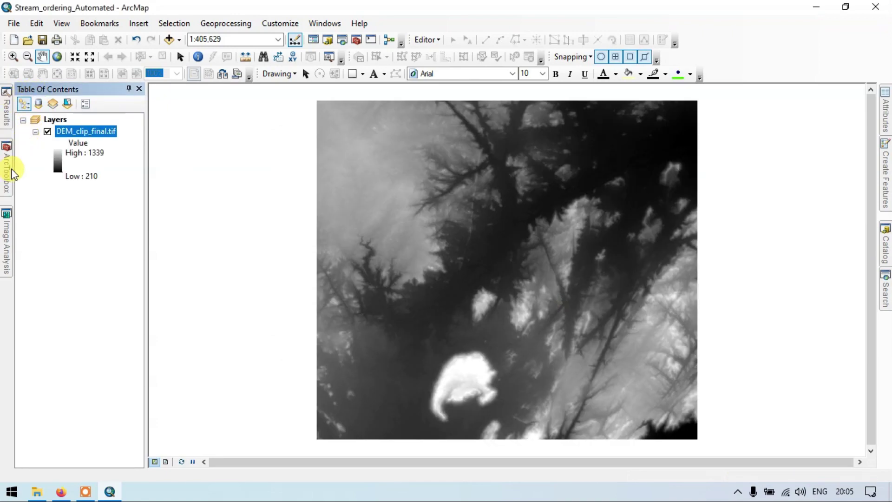
Step: Create a new toolbox named DEM to Stream Order in the Tool folder of You_tube_MR
click(12, 173)
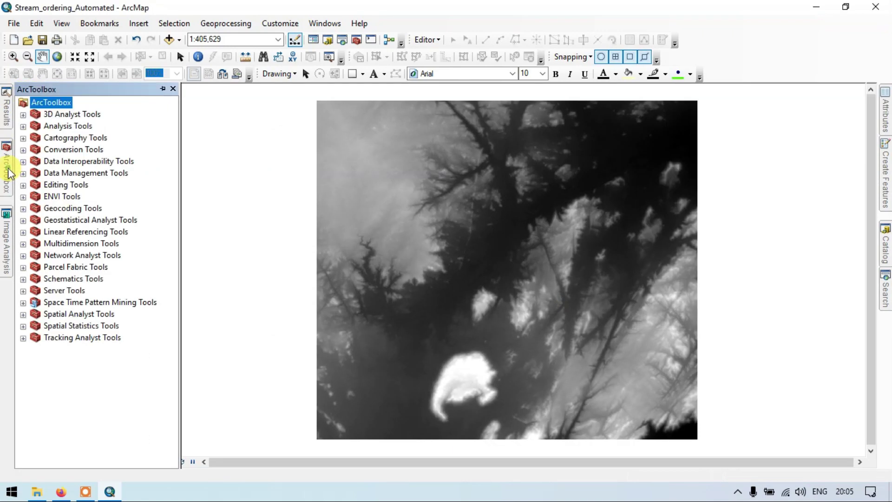
right_click(55, 106)
click(131, 110)
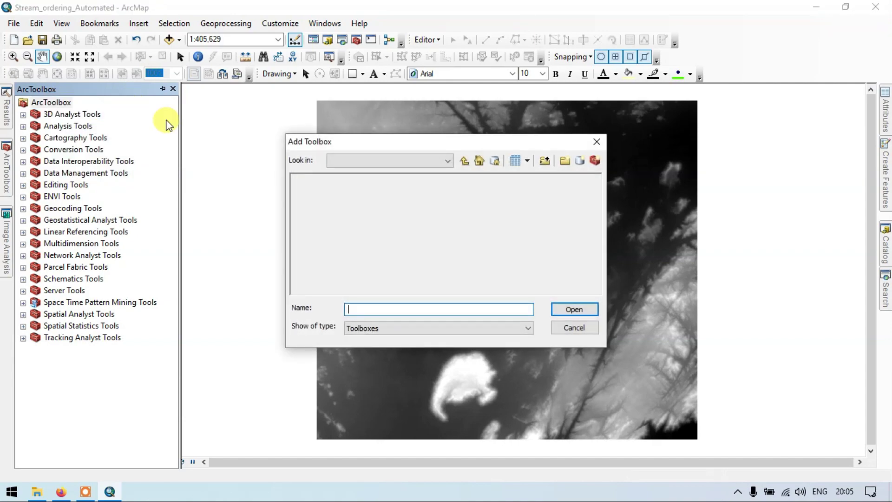
click(465, 161)
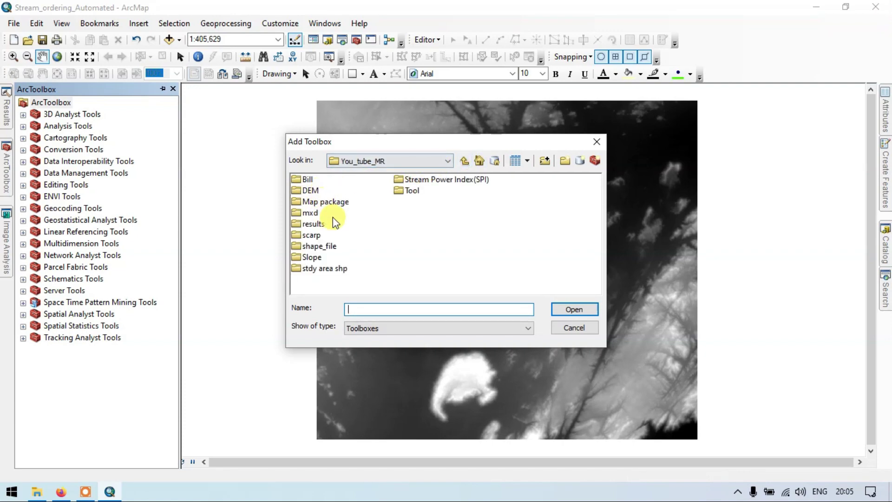
double_click(411, 191)
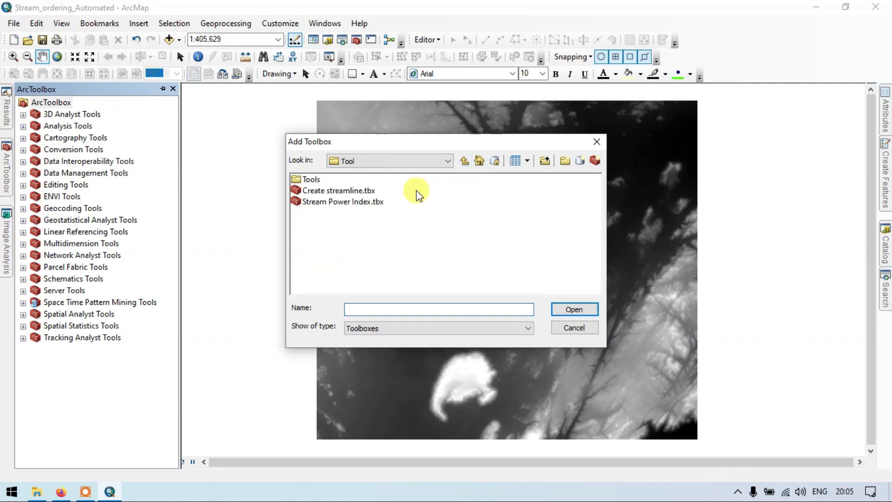
click(595, 160)
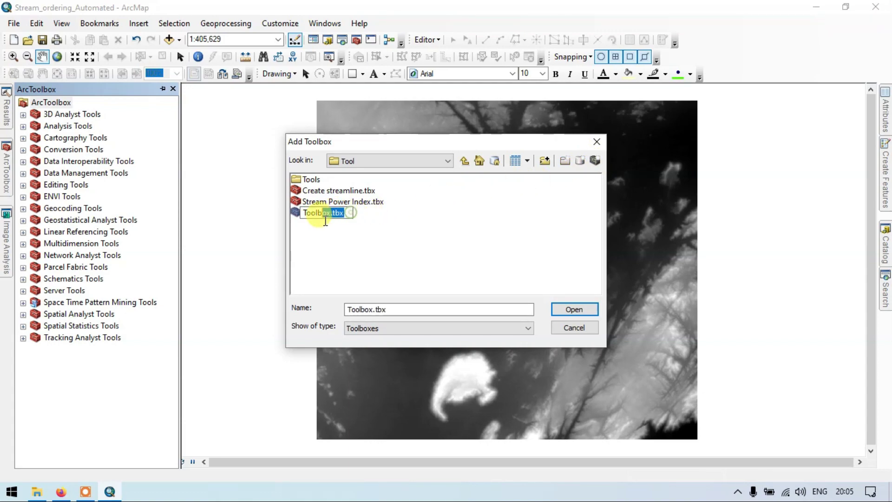
key(BackSpace)
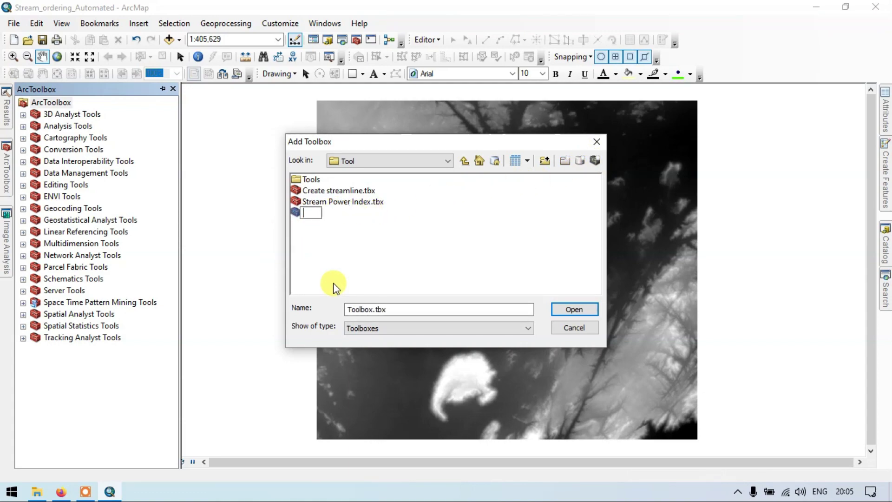
text(D)
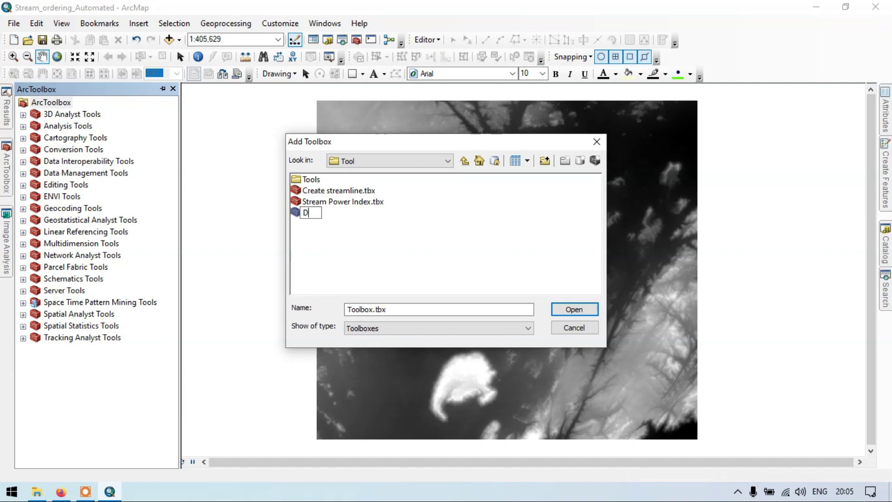
text(EM to Stream)
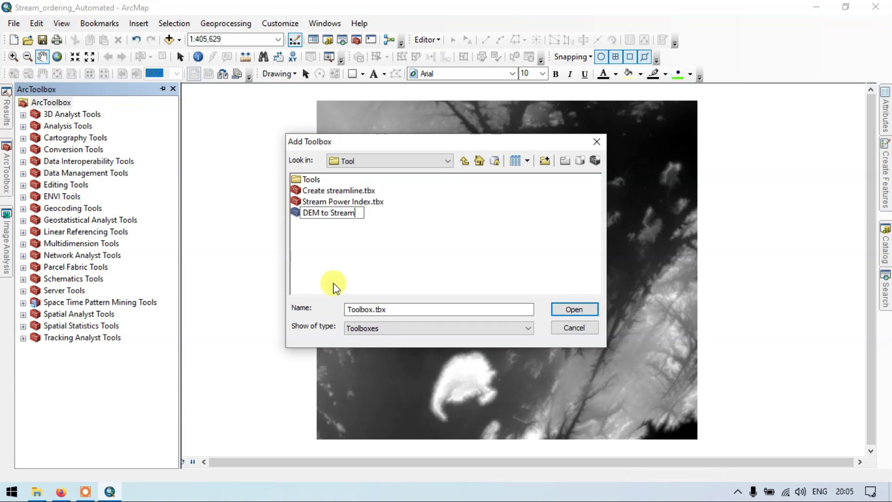
text( Order)
click(409, 245)
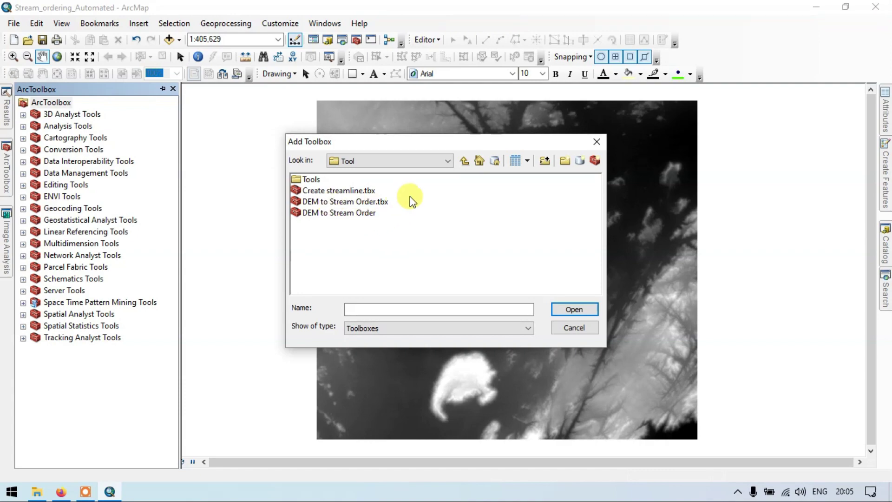
Step: Refresh the Tool folder listing and add DEM to Stream Order.tbx to ArcToolbox
click(464, 160)
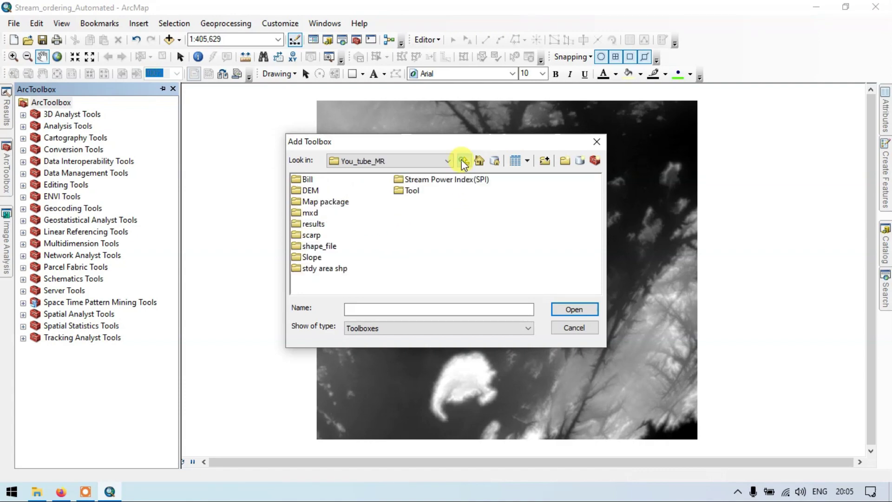
double_click(412, 191)
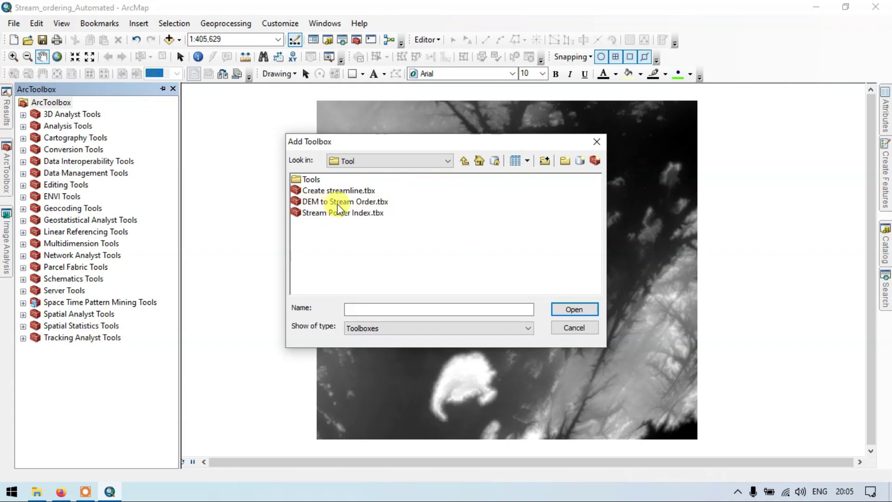
click(361, 203)
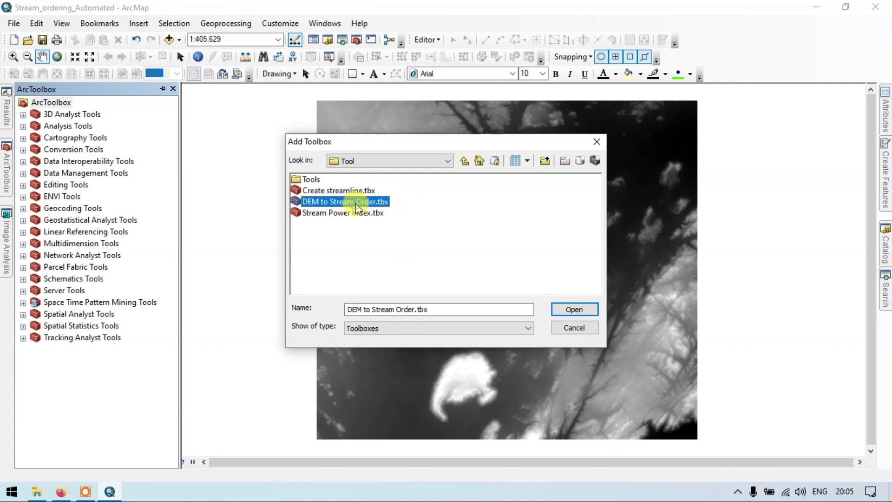
click(574, 309)
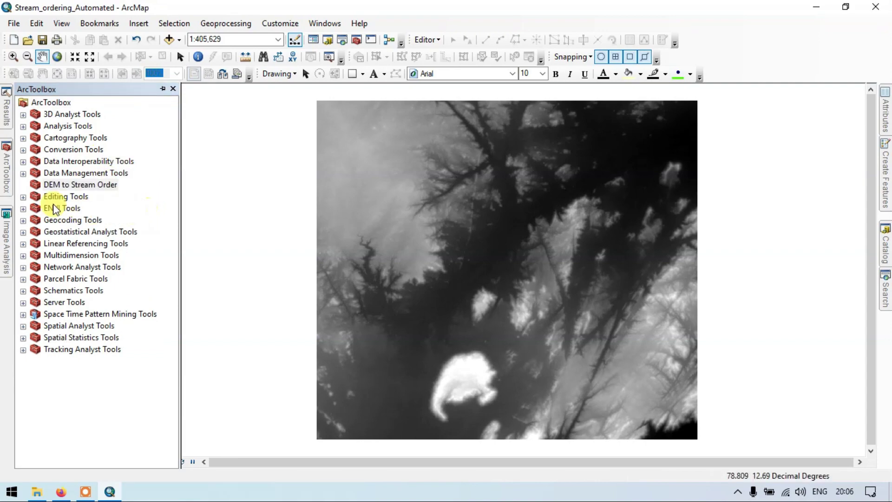
Step: Create a new model in the DEM to Stream Order toolbox, then widen and reposition its window
click(75, 186)
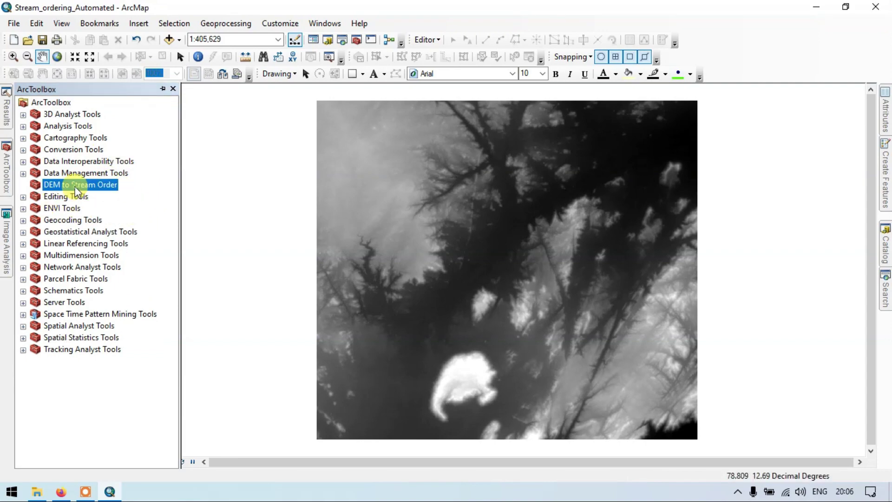
right_click(77, 184)
mouse_move(175, 300)
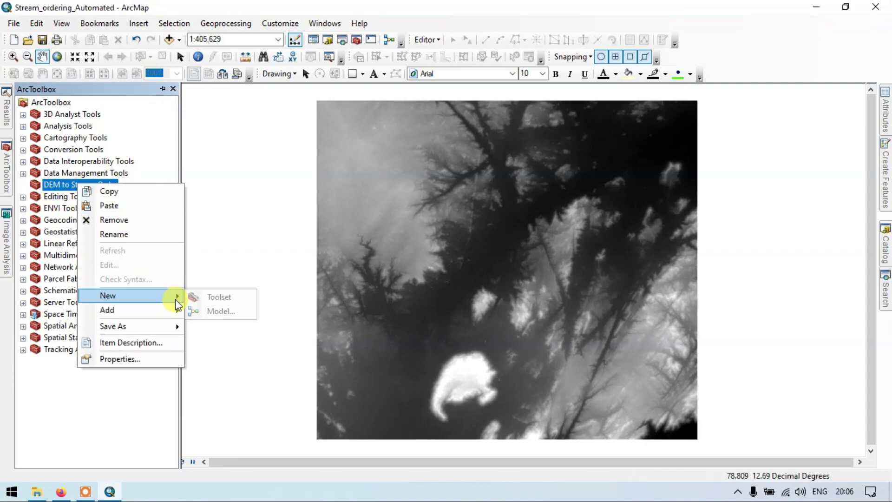
click(218, 310)
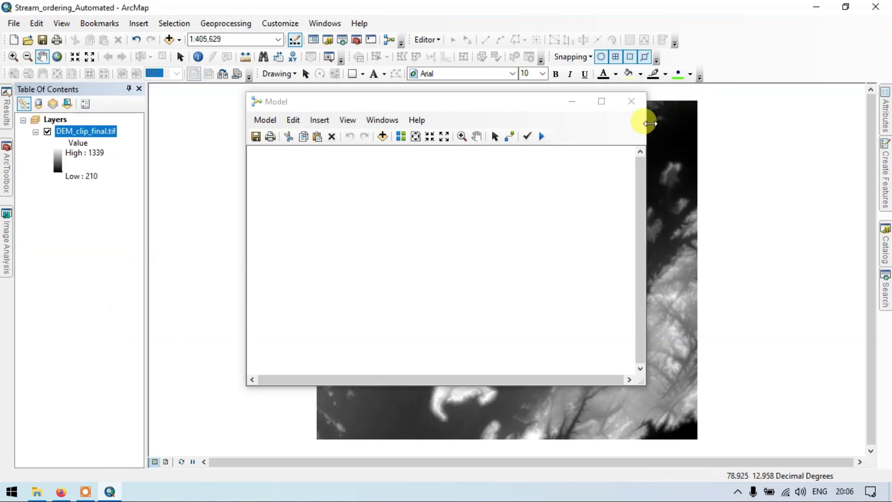
drag(646, 123, 860, 128)
drag(662, 107, 486, 106)
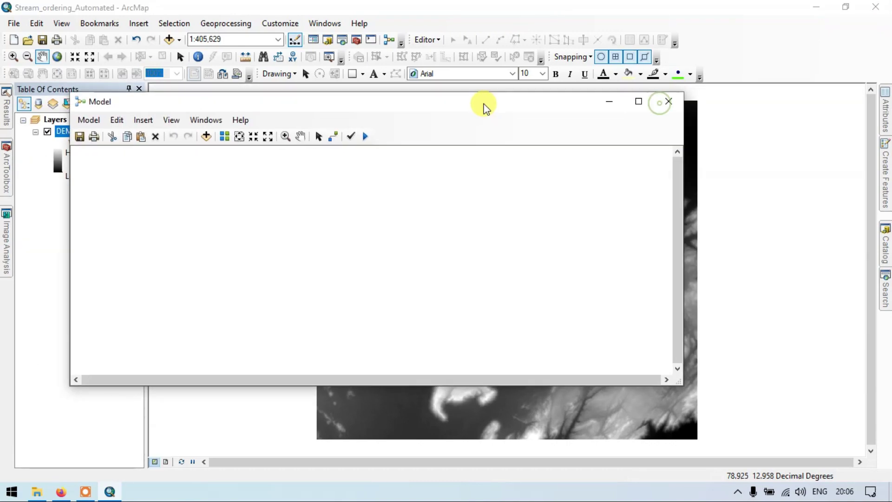
Step: Set the model's name to DEM to StreamOrder in its properties
click(91, 119)
click(140, 285)
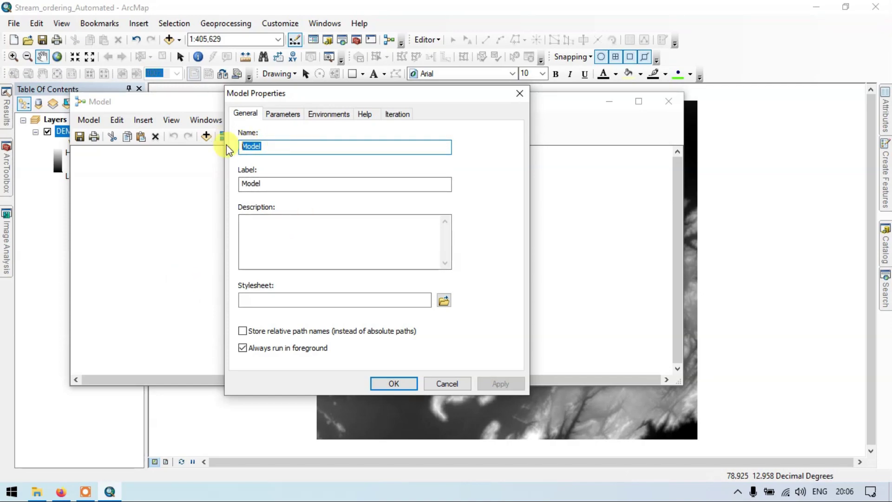
key(BackSpace)
text(DE)
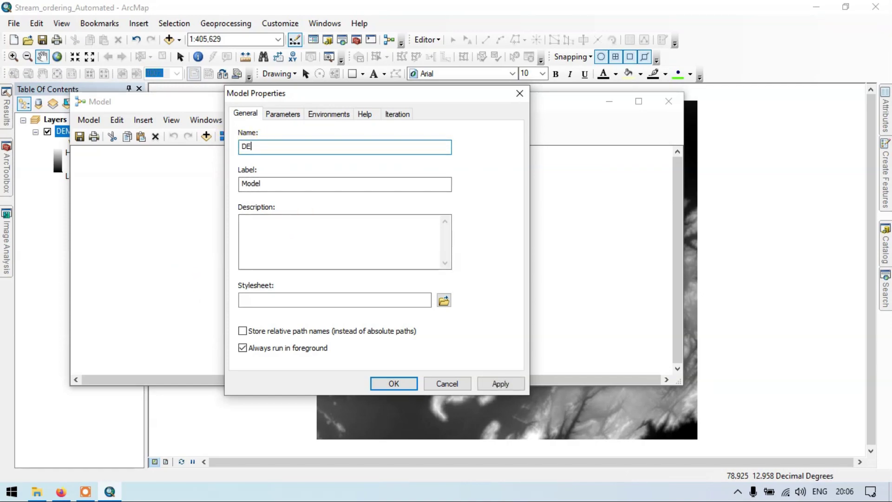
text(M to Stre)
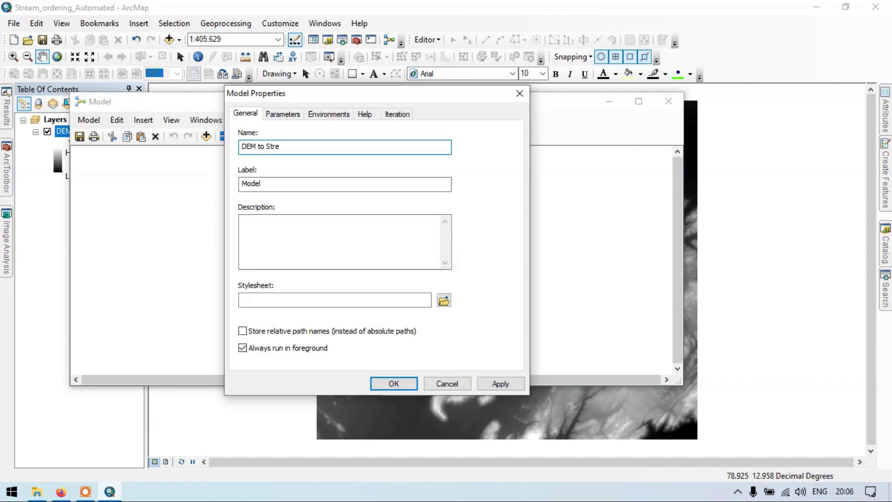
text(amOr)
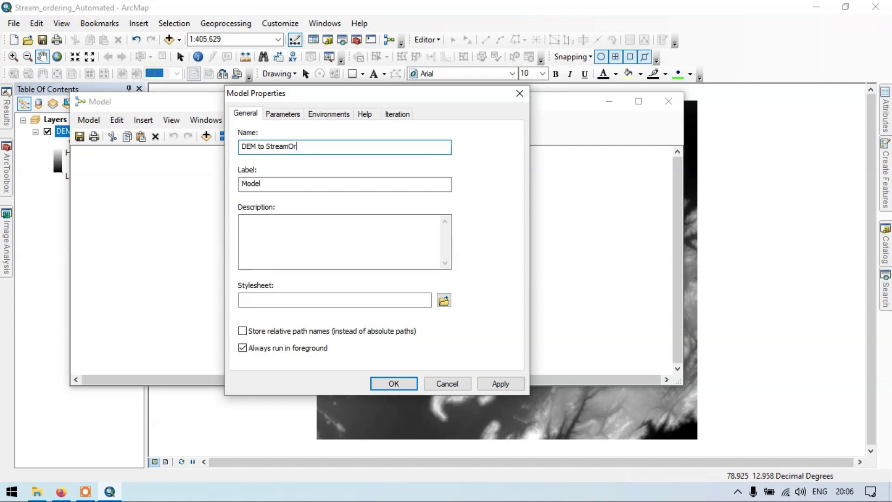
text(der)
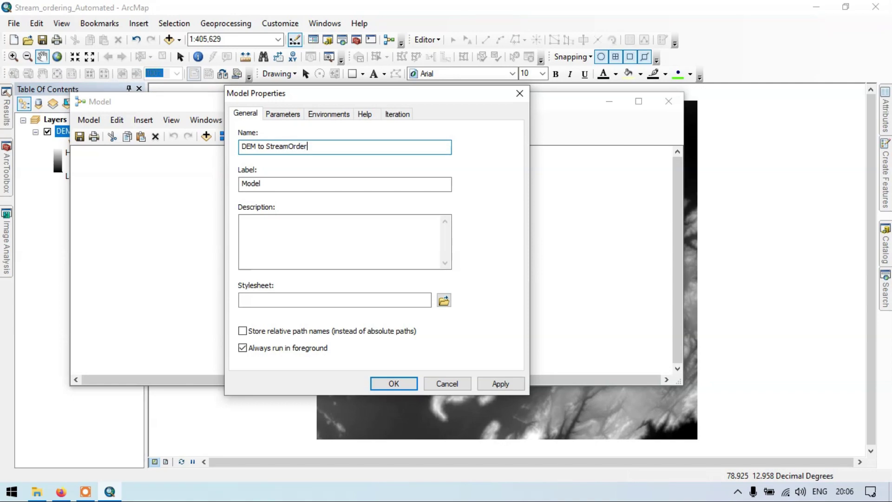
Step: Set the model's label to DEMToStreamOrder and try to accept the properties
double_click(295, 180)
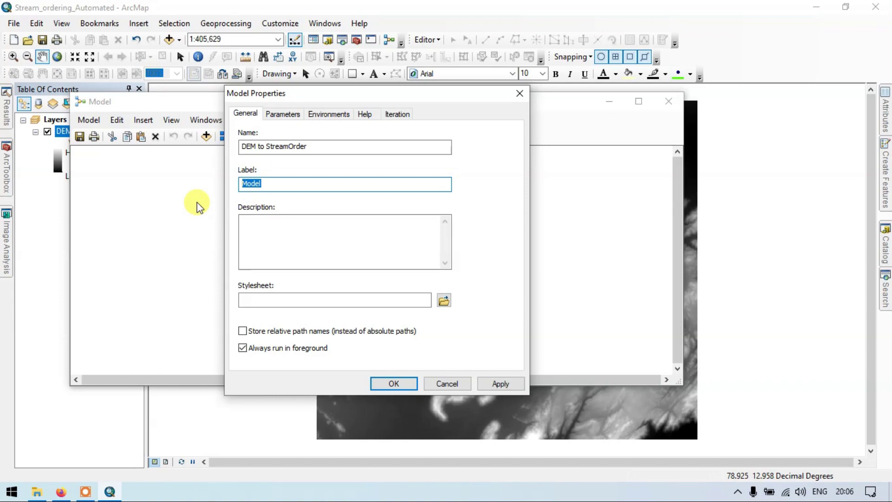
text(DE)
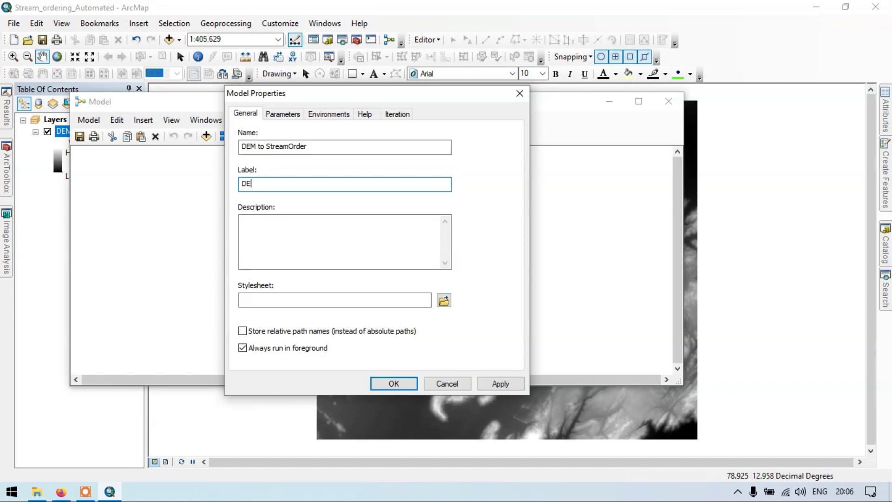
text(MToStreamOrder)
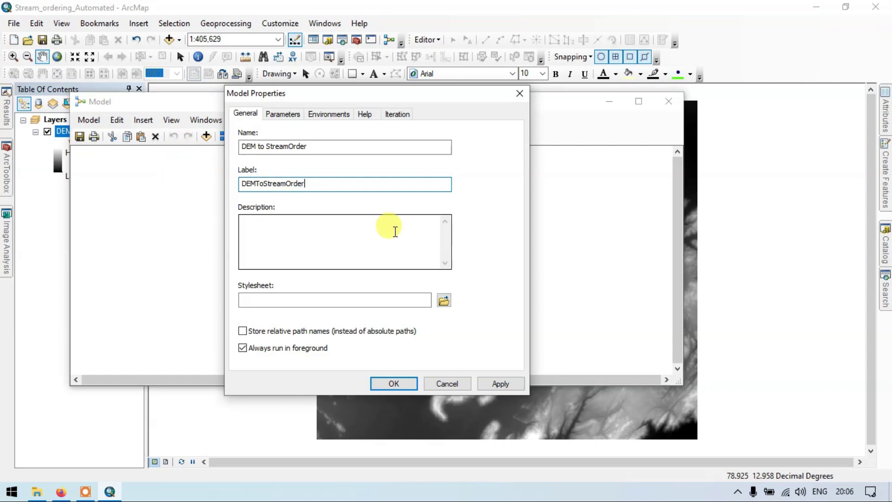
click(294, 144)
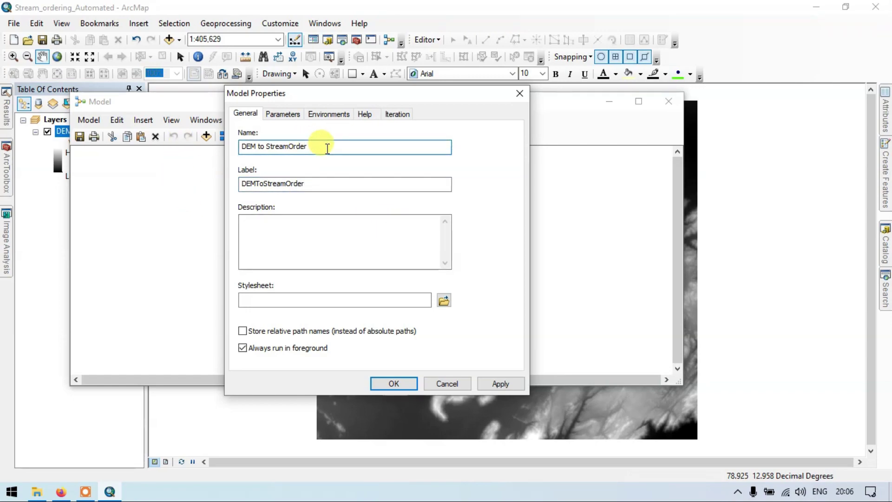
click(402, 382)
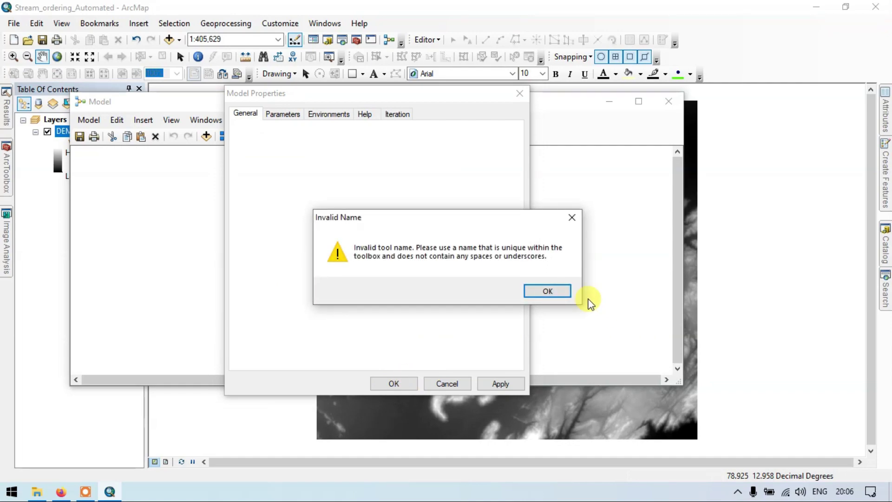
click(562, 291)
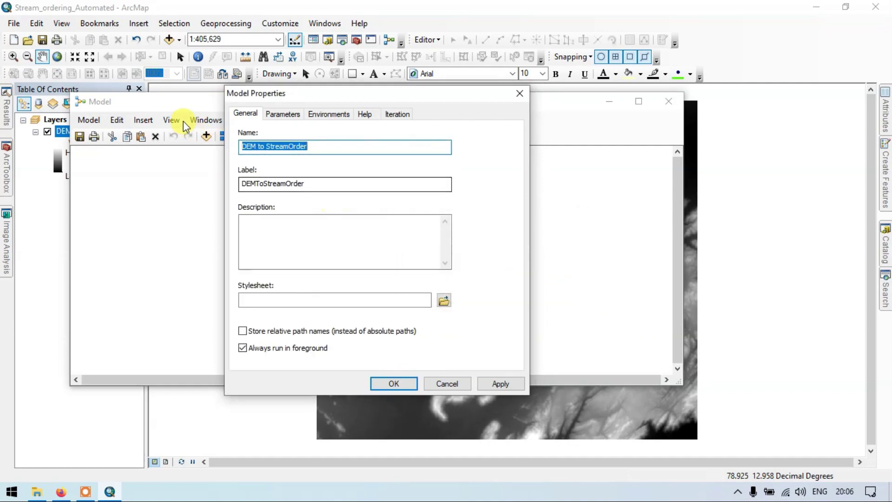
Step: Remove the spaces from the model's name so it reads DEMtoStreamOrder
click(269, 147)
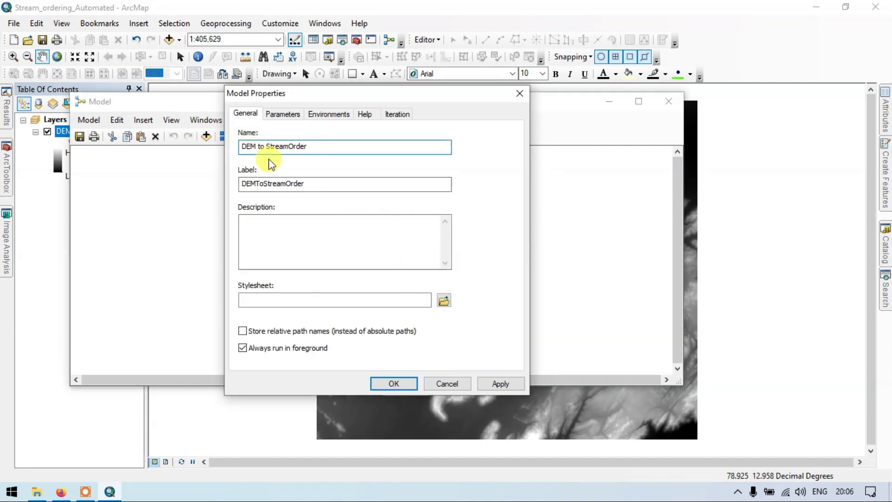
key(BackSpace)
click(259, 146)
key(BackSpace)
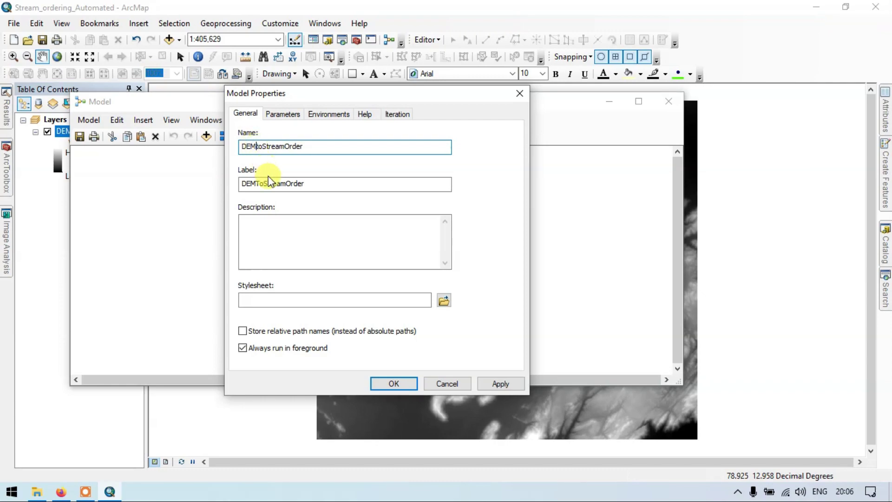
Step: Set the model's label to DEM To Stream Order and accept the model properties
click(259, 184)
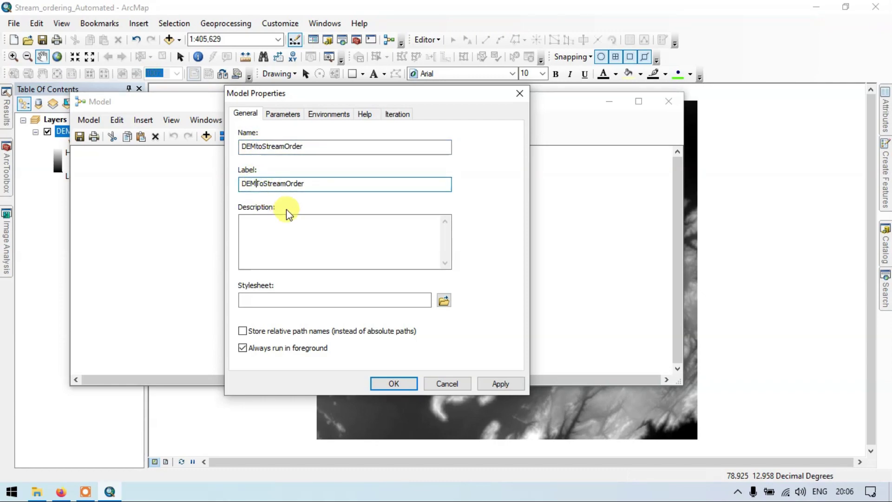
key(Delete)
text(T)
key(Left)
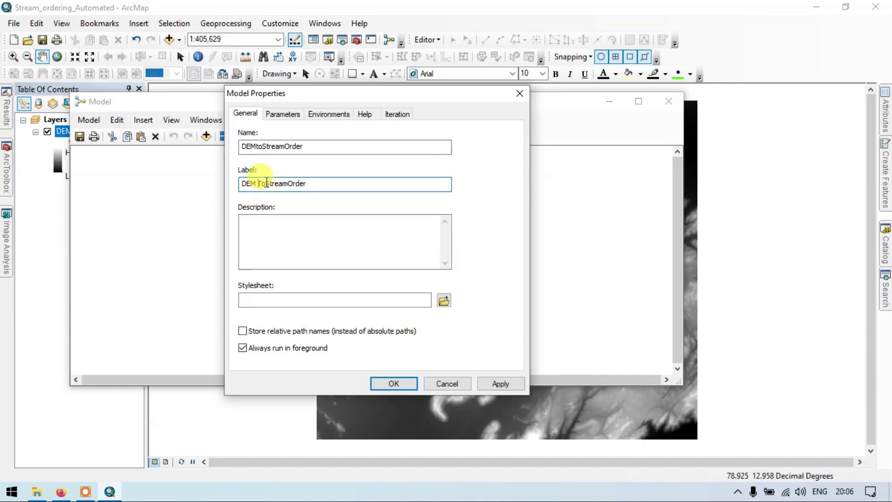
click(266, 183)
click(291, 183)
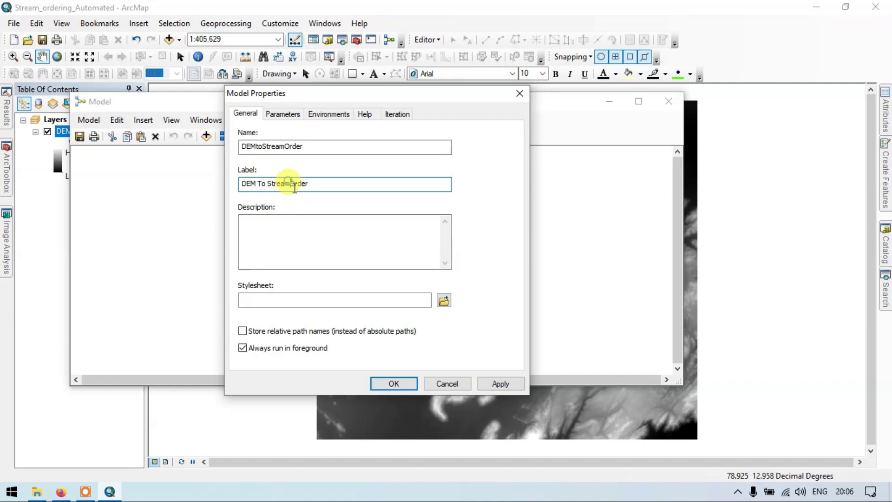
click(395, 383)
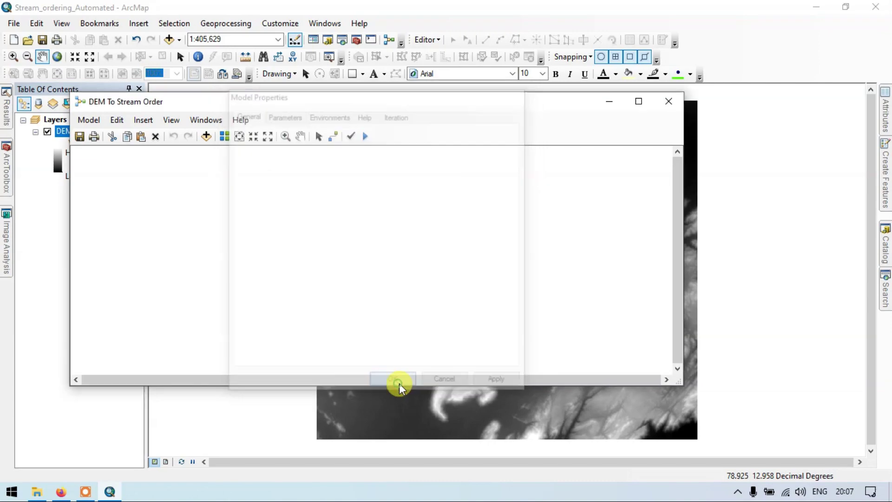
Step: Reopen the model properties and extend the label to DEM To Stream Order(Terra Spatial)
click(88, 120)
click(129, 286)
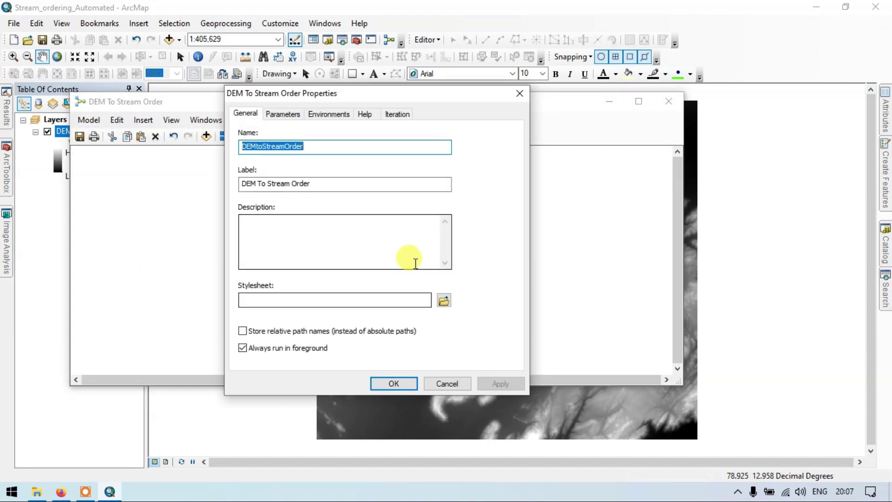
click(317, 183)
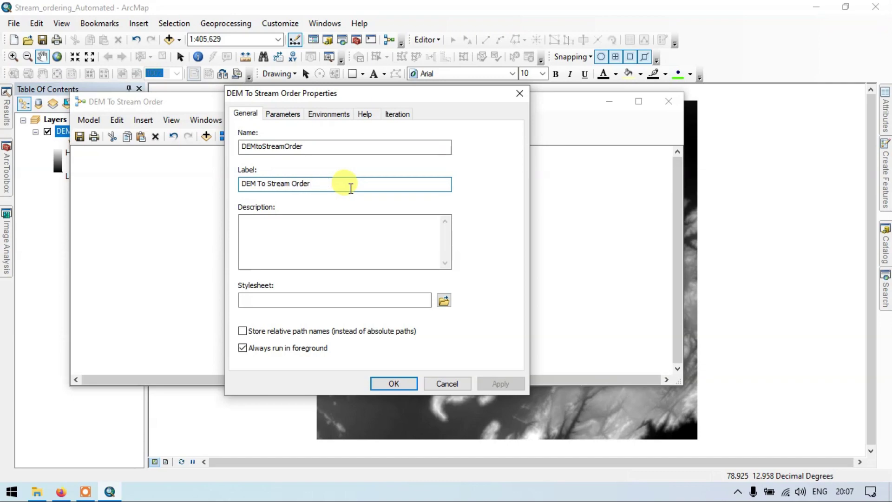
text((T)
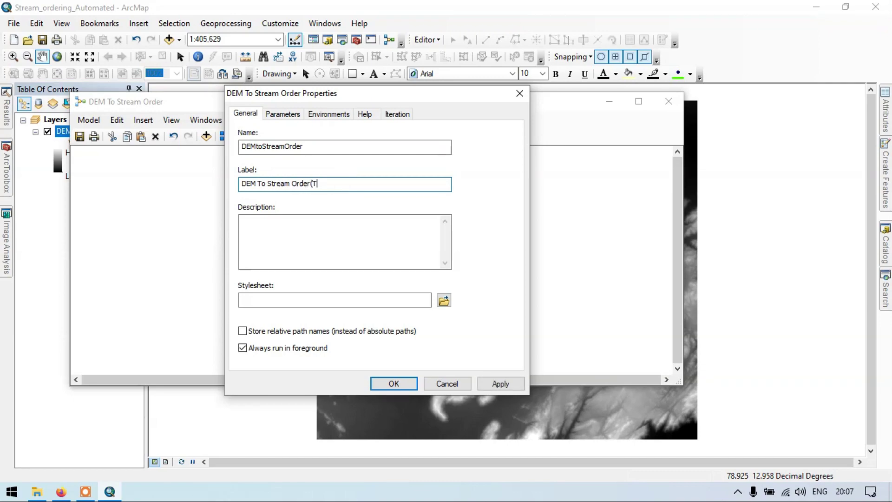
text(erra Spatial))
click(394, 384)
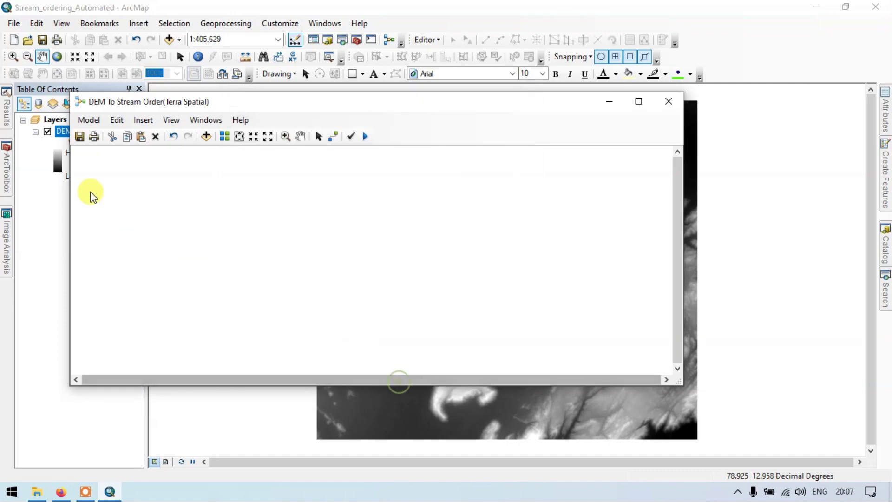
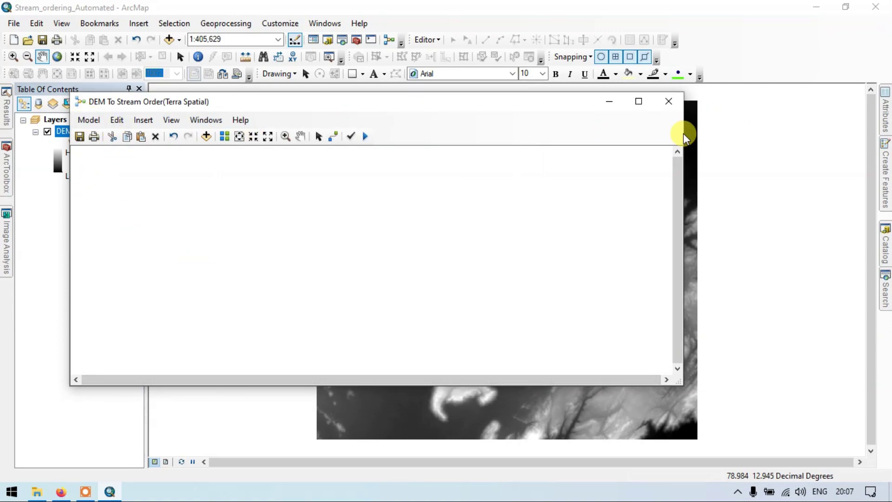
Step: Resize and reposition the model window so that it fits beside the opened Search pane
drag(683, 128, 773, 124)
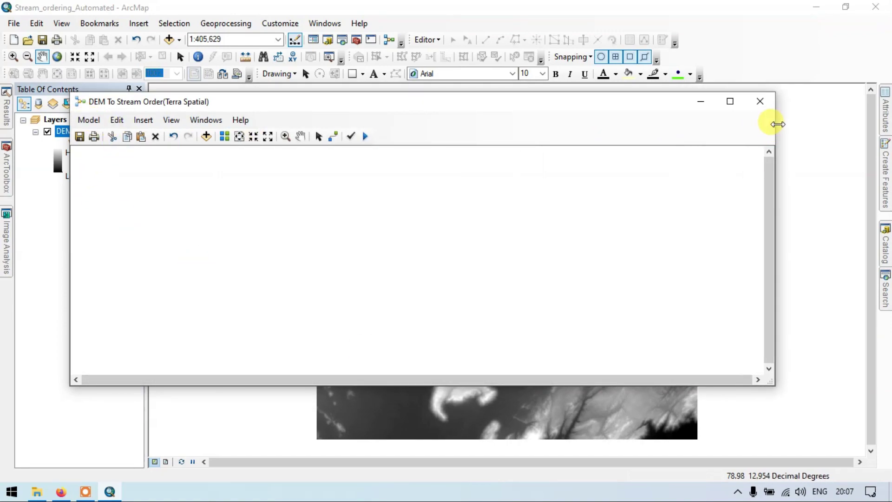
drag(545, 102, 506, 105)
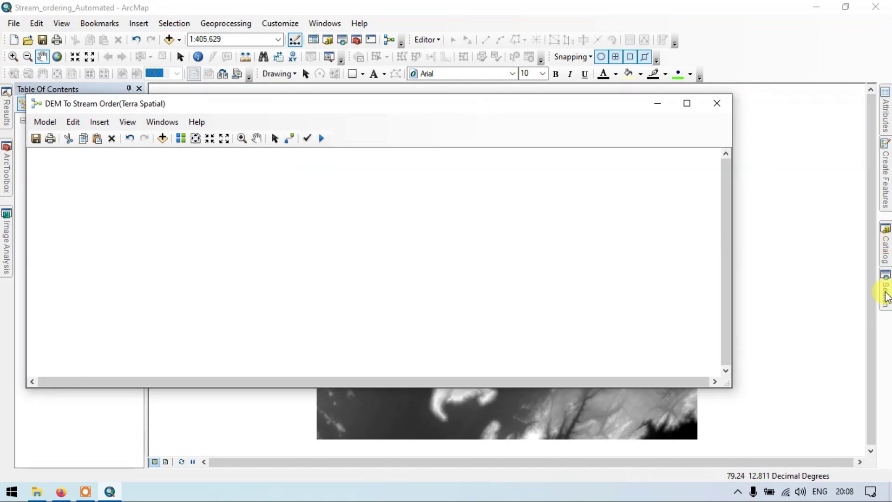
click(886, 297)
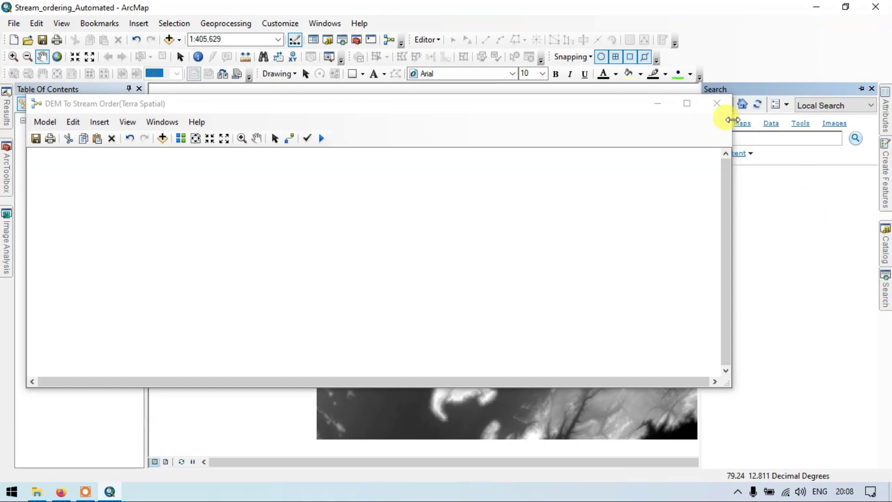
drag(733, 120, 697, 122)
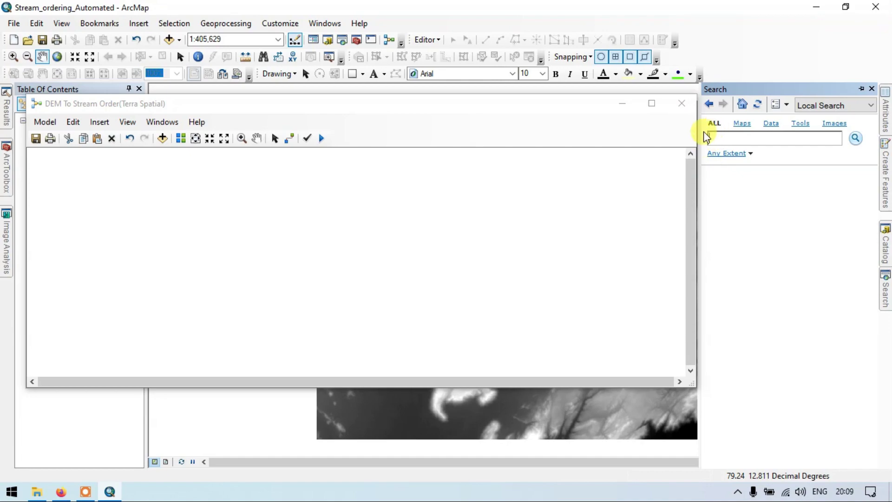
drag(697, 125, 687, 126)
Step: Search for fill, add the Spatial Analyst Fill tool to the model and position it on the canvas
click(718, 138)
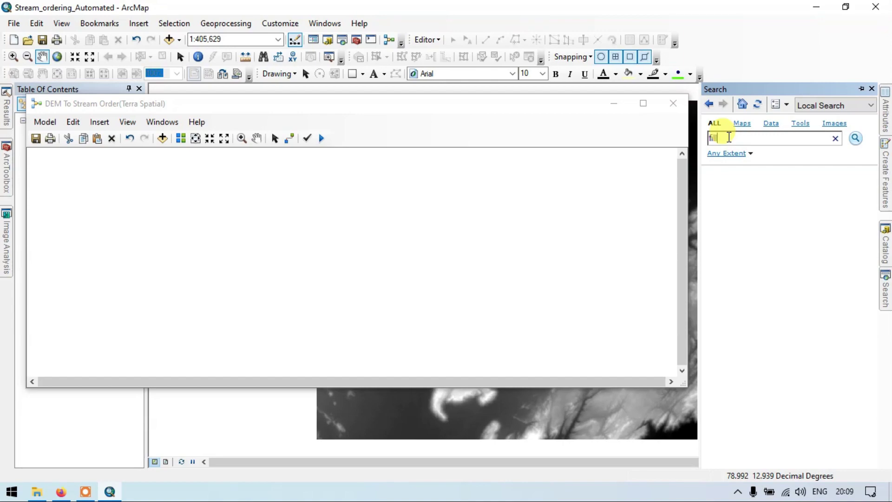
click(856, 138)
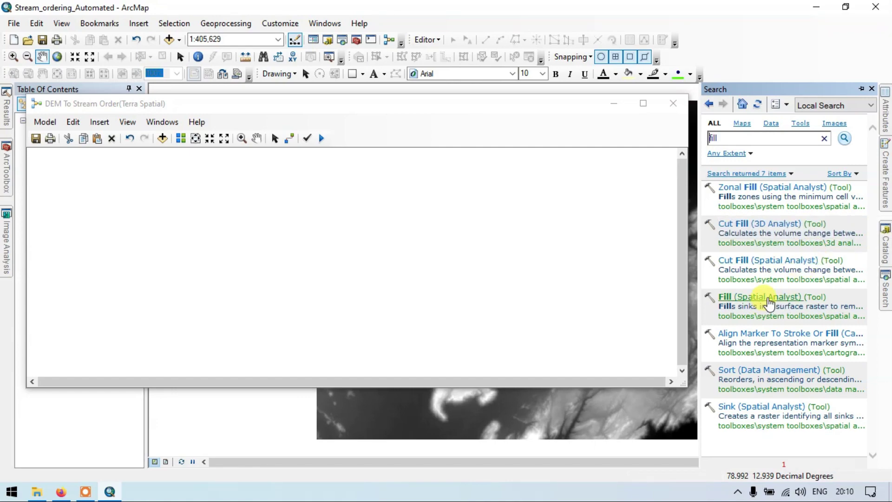
drag(771, 302, 100, 189)
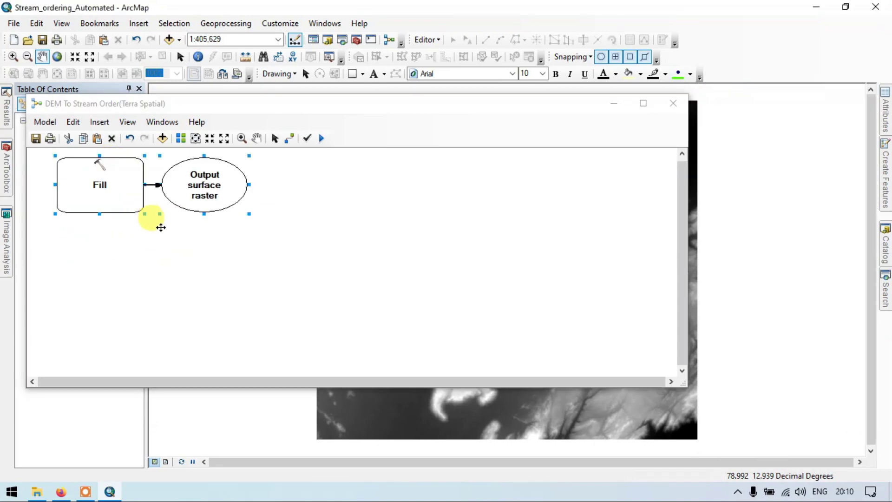
drag(124, 180, 149, 216)
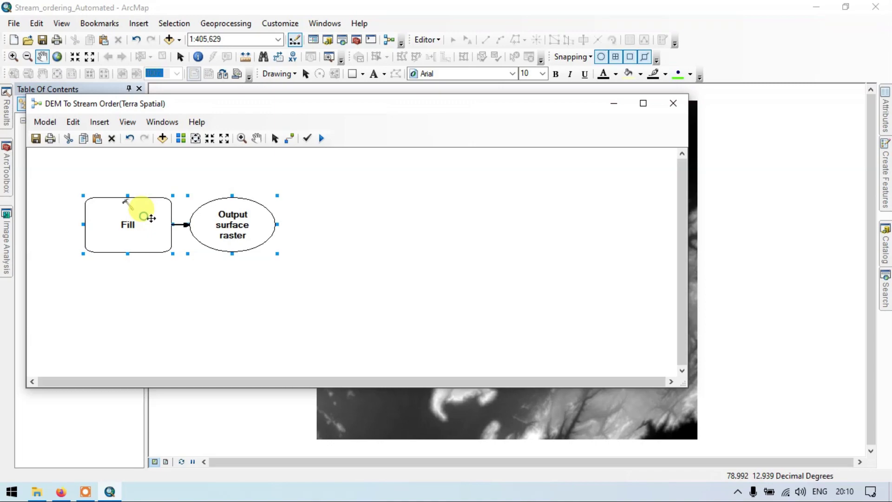
Step: Make a model variable from the Fill tool's Input surface raster parameter
right_click(149, 216)
mouse_move(219, 265)
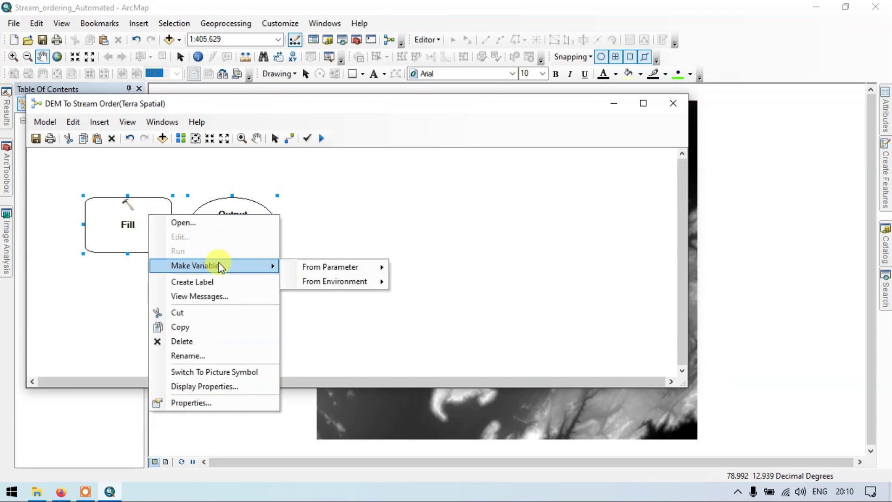
mouse_move(392, 279)
mouse_move(374, 266)
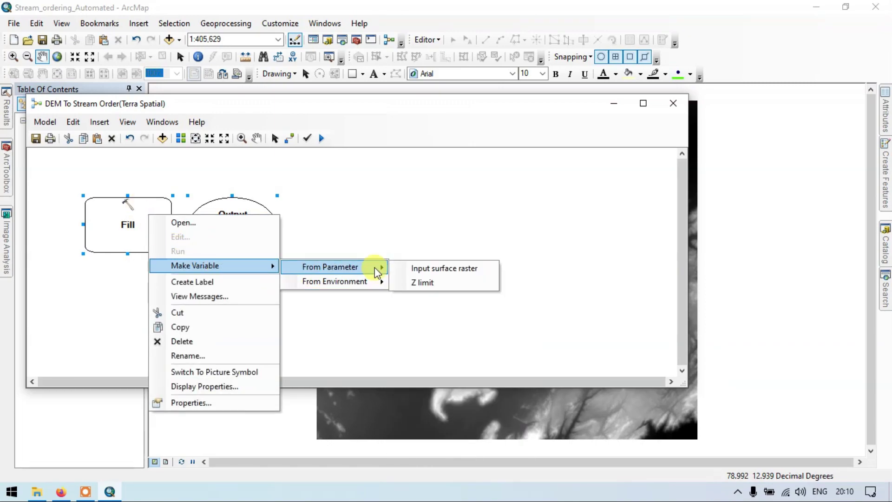
click(441, 269)
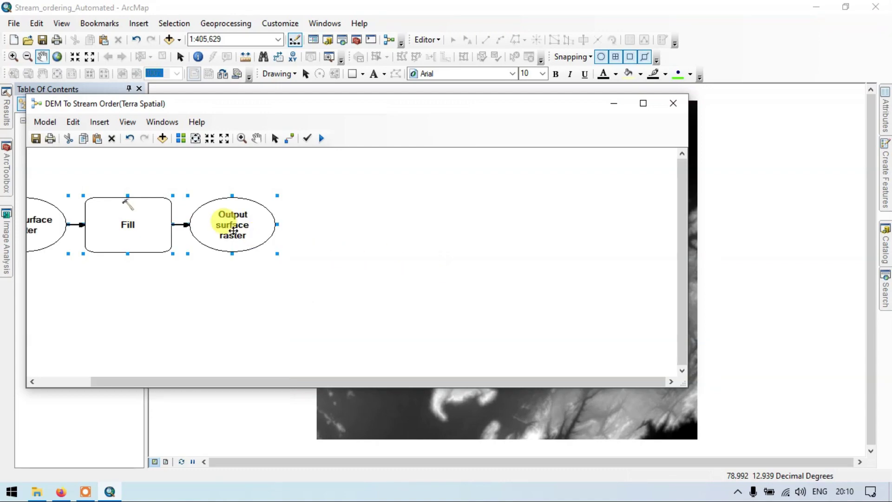
drag(211, 387, 121, 375)
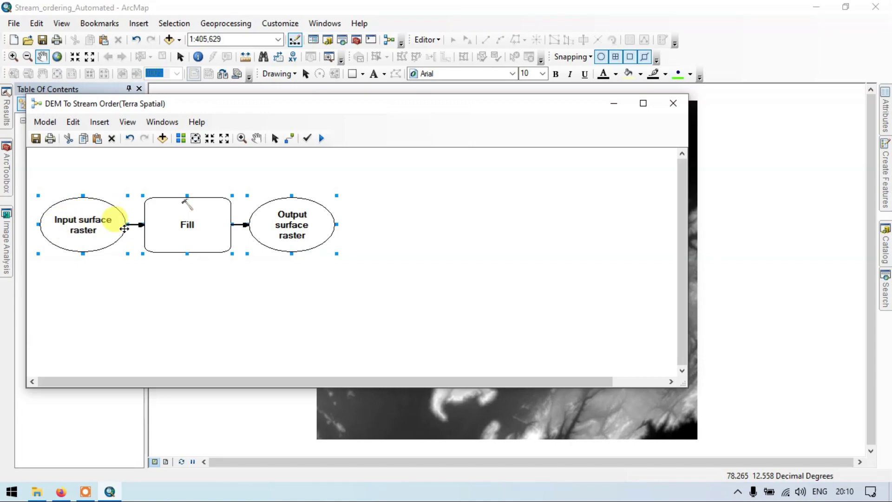
right_click(193, 228)
mouse_move(310, 280)
mouse_move(402, 285)
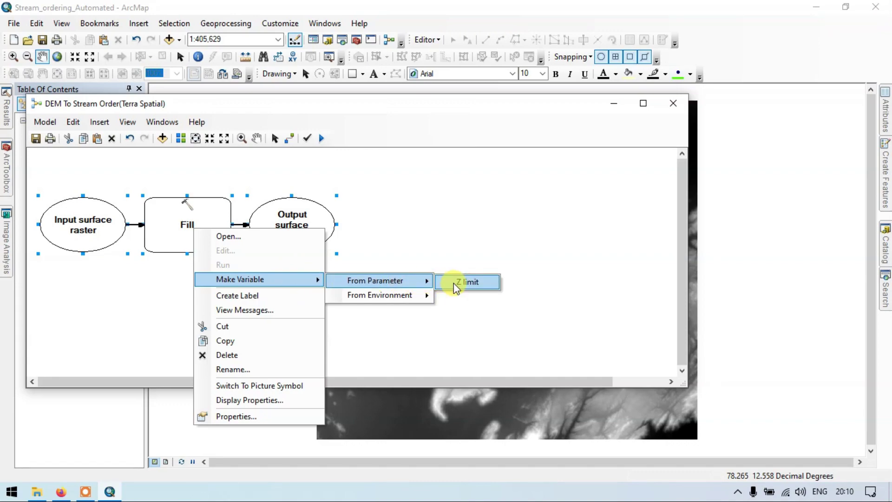
click(380, 186)
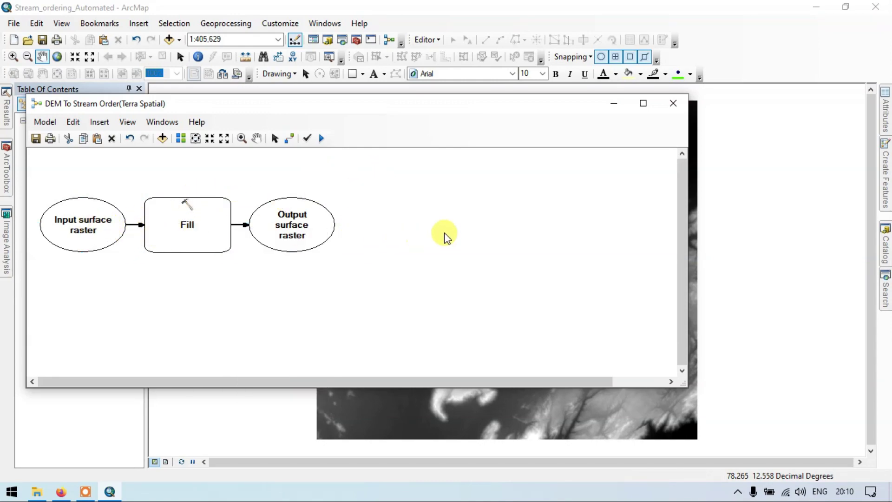
Step: Search for flow direction and add the Spatial Analyst Flow Direction tool after the Fill output
click(885, 293)
double_click(754, 135)
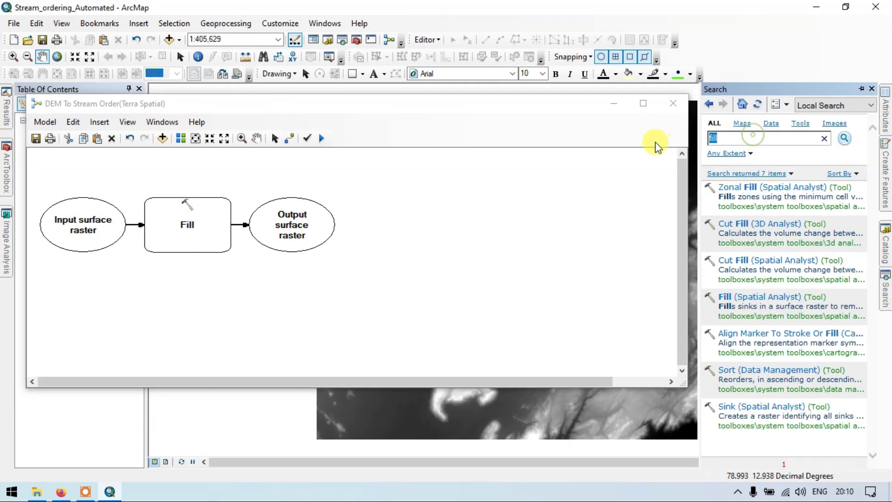
key(BackSpace)
text(flow di)
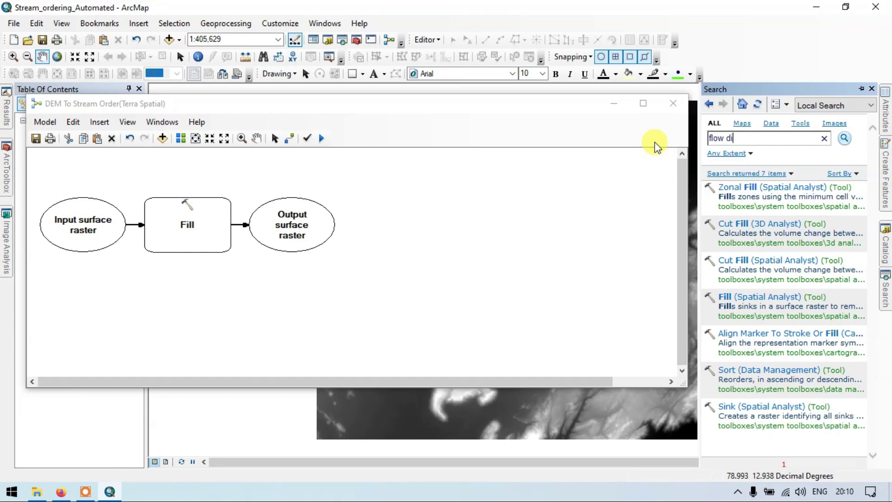
text(rection)
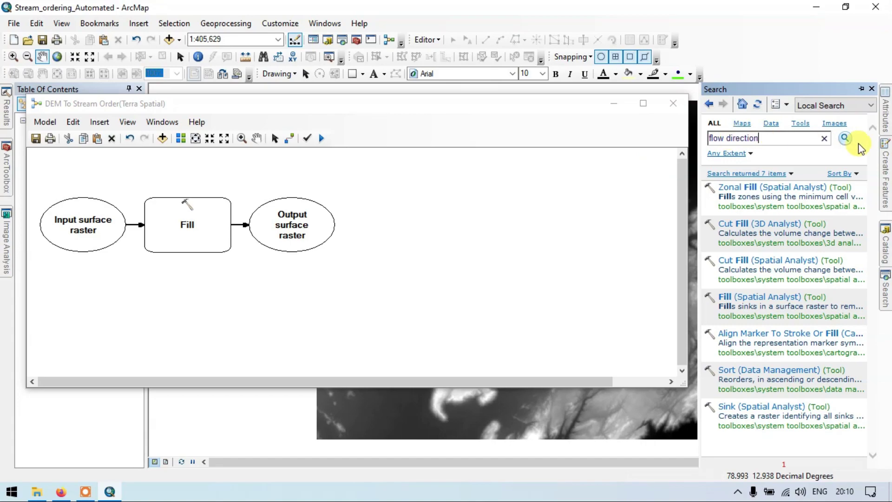
click(844, 140)
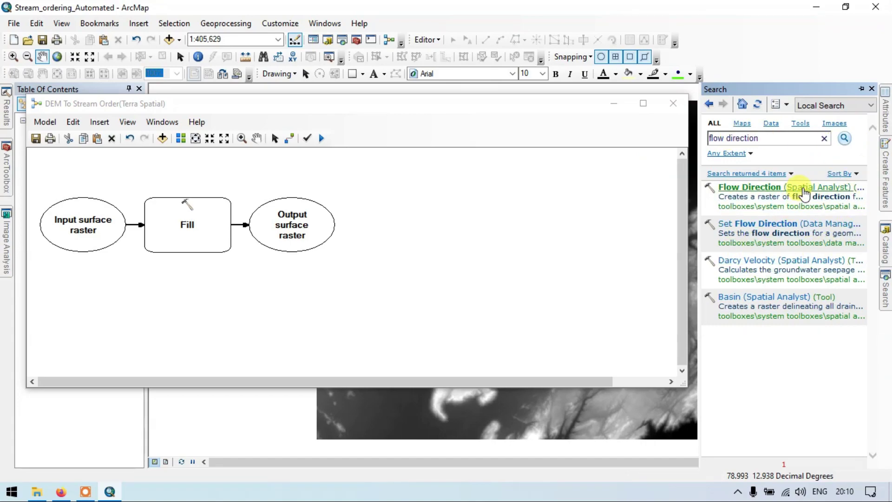
drag(802, 189, 423, 215)
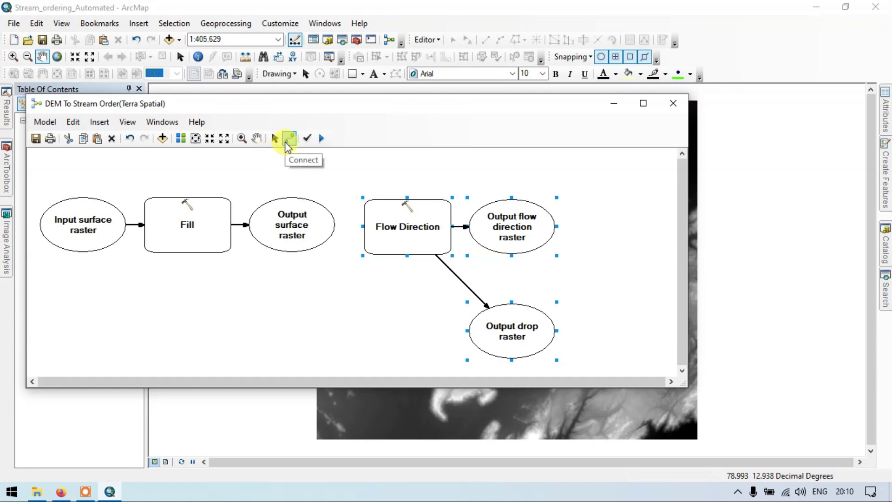
Step: Connect Fill's output surface raster to the Flow Direction tool as its Input surface raster
click(285, 141)
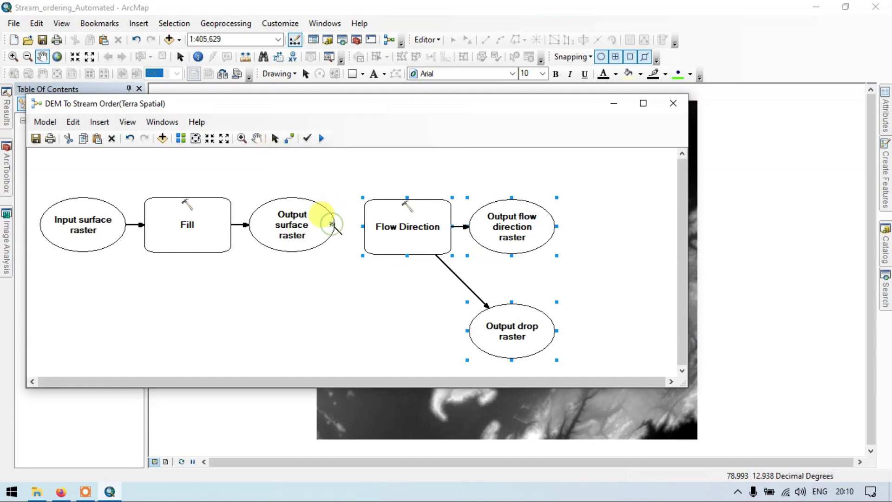
drag(332, 224, 386, 230)
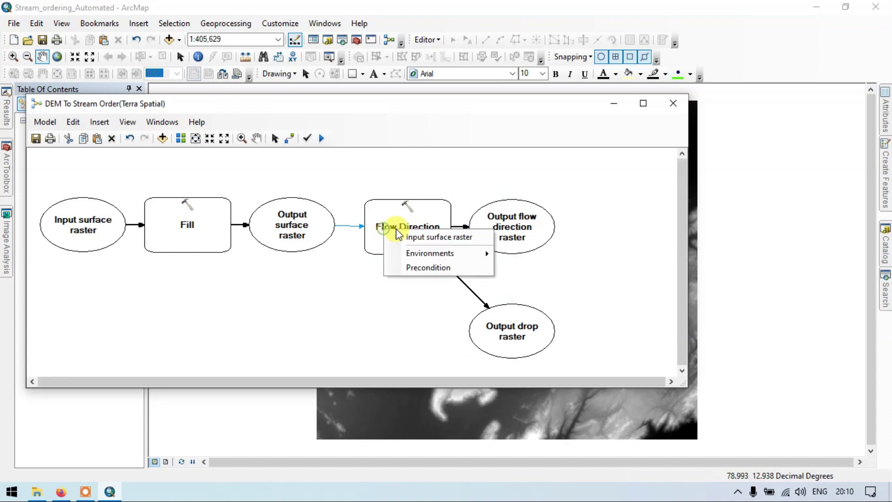
click(425, 238)
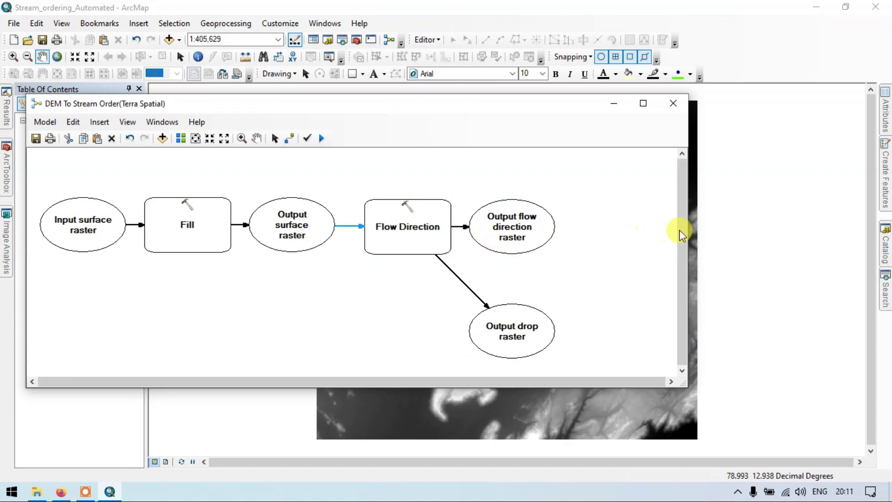
Step: Search for Flow accumulation and add the Spatial Analyst Flow Accumulation tool to the model after the output flow direction raster
click(887, 288)
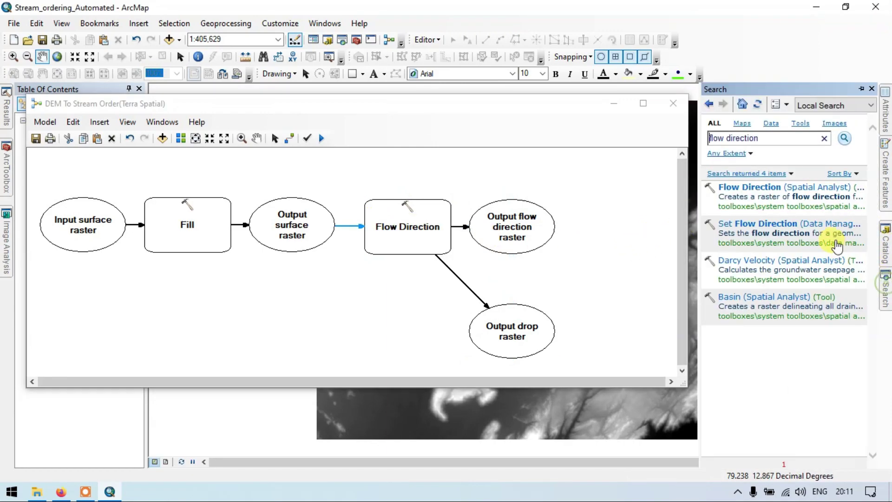
click(776, 138)
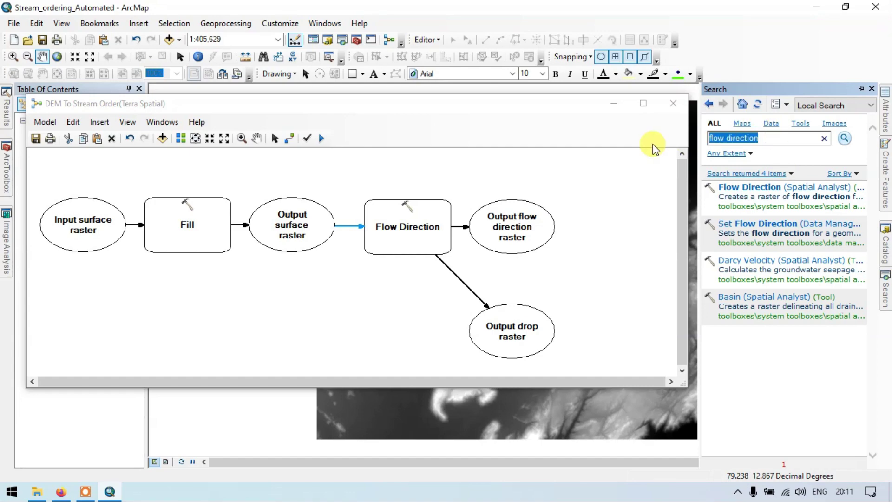
key(BackSpace)
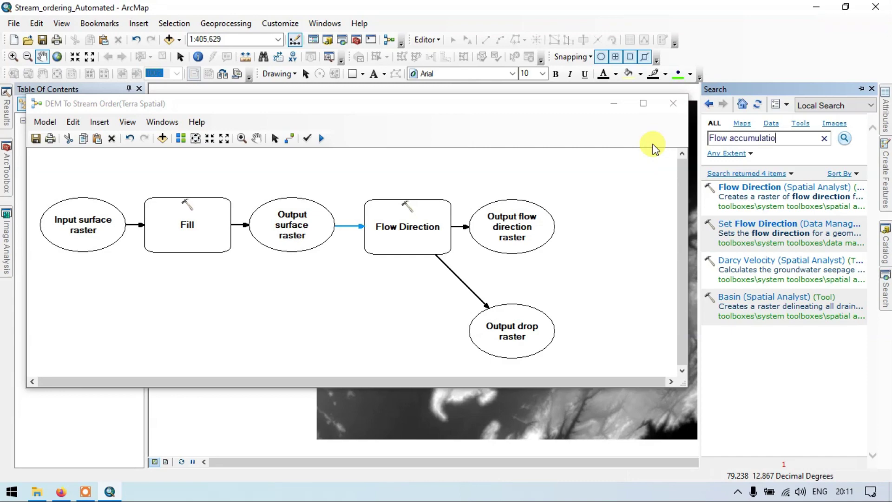
click(847, 139)
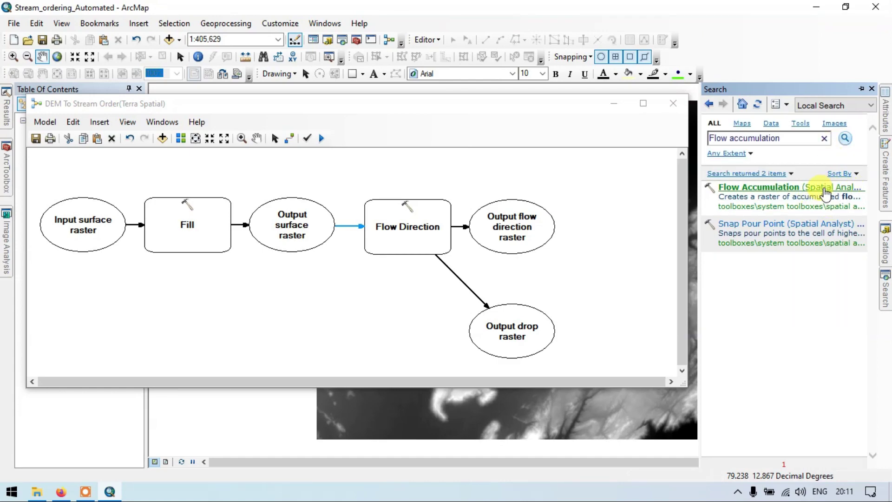
drag(814, 195, 643, 217)
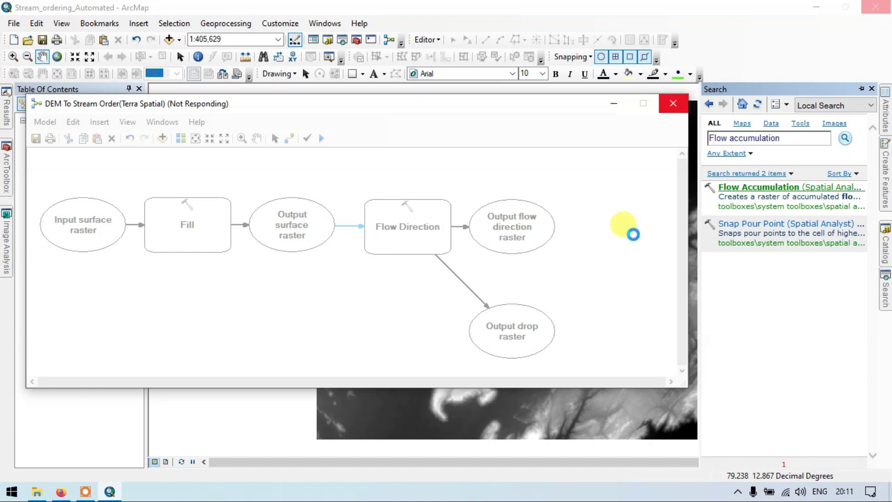
mouse_move(100, 495)
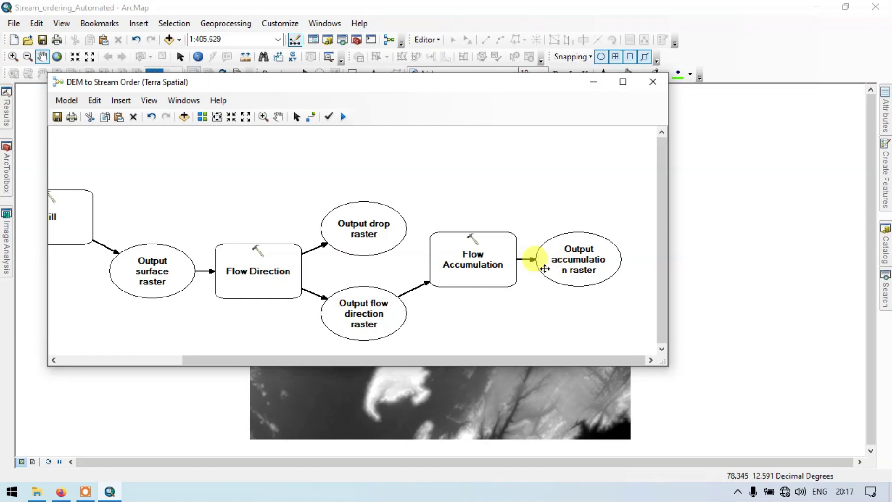
Step: Auto-arrange the model diagram, then make the model window taller and reposition it
mouse_move(500, 261)
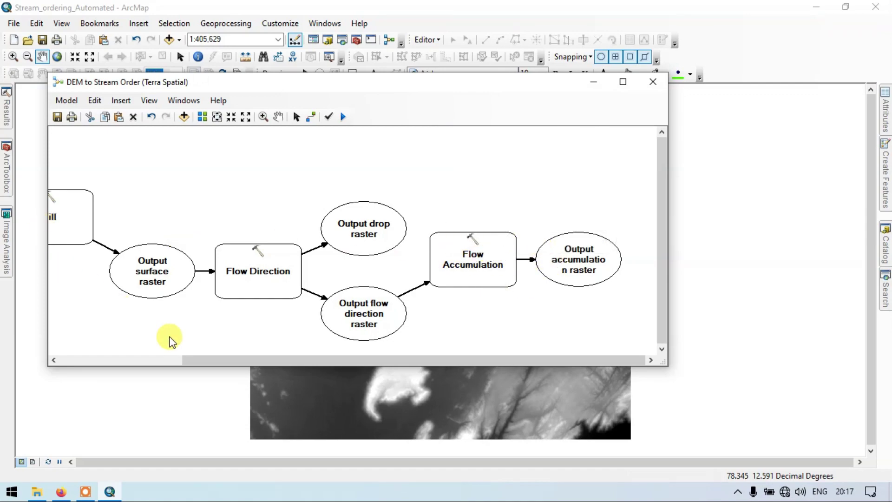
click(203, 117)
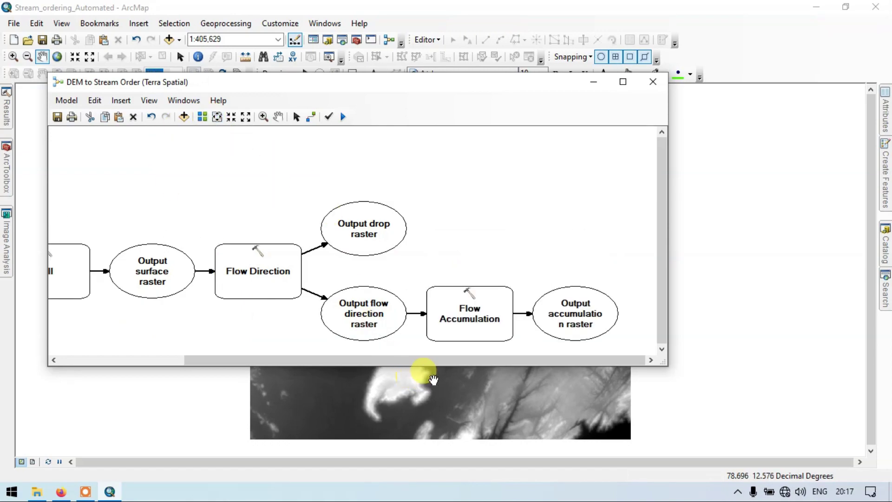
drag(454, 367, 456, 394)
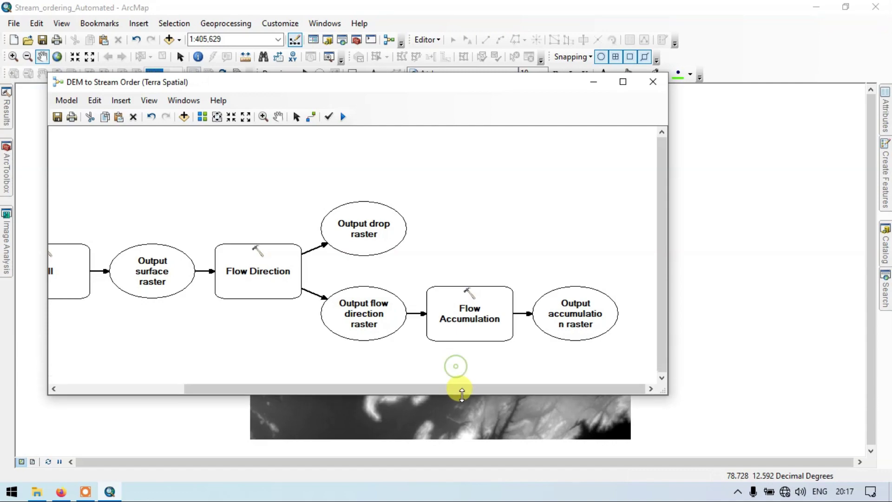
drag(321, 82, 284, 78)
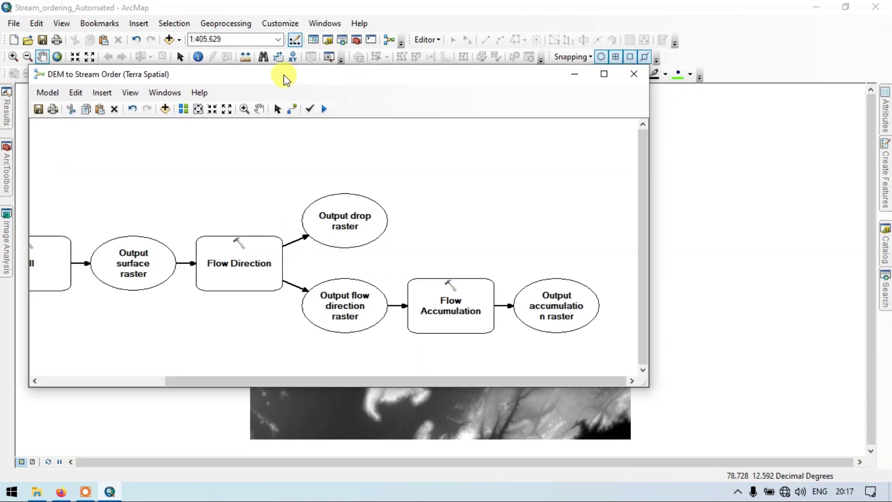
Step: Search for raster calculator, add the Spatial Analyst Raster Calculator tool and place it just after the output accumulation raster
click(883, 297)
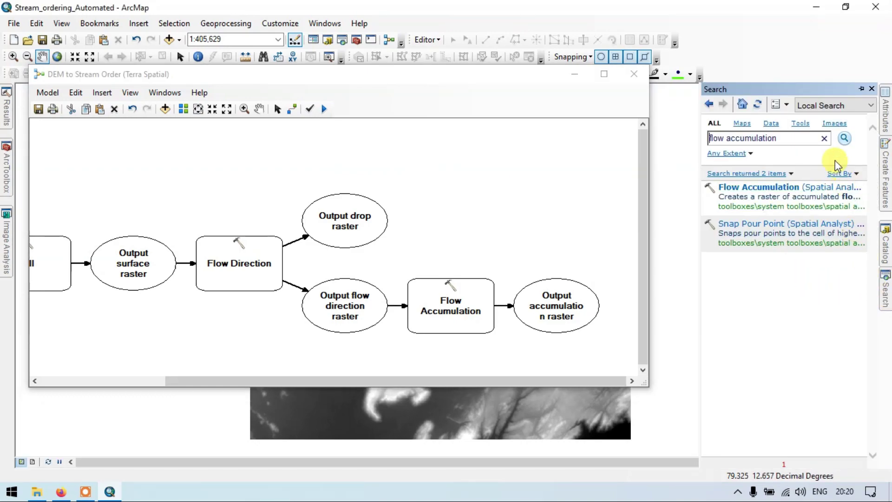
drag(787, 138, 676, 146)
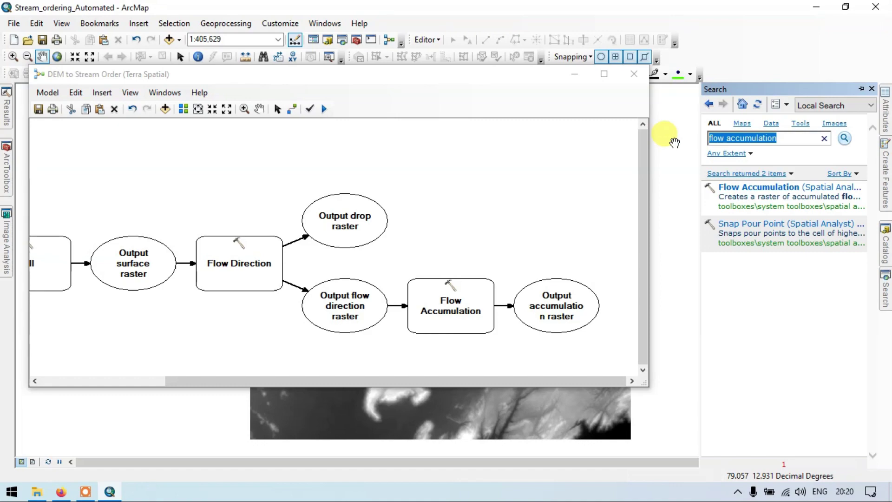
key(BackSpace)
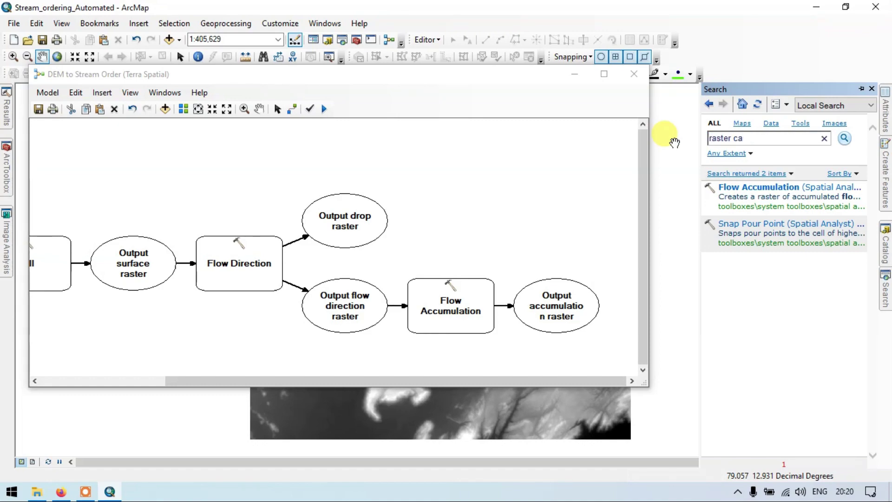
text(raster calculator)
click(849, 139)
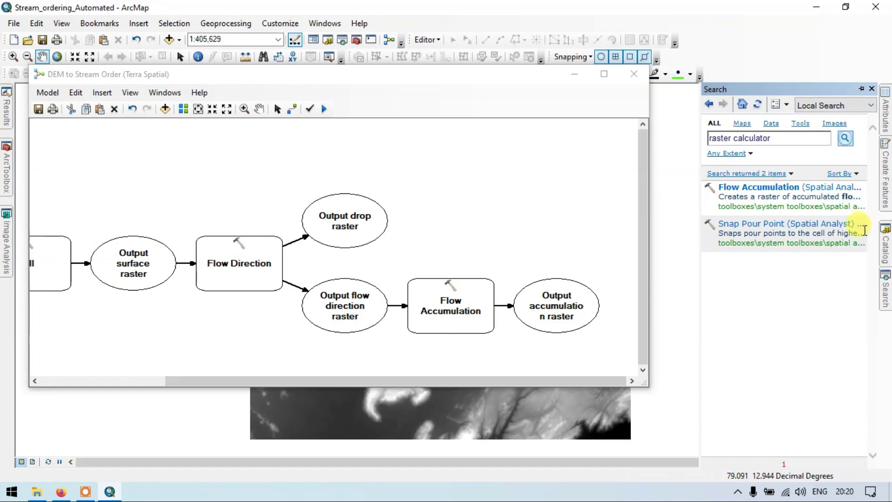
click(775, 227)
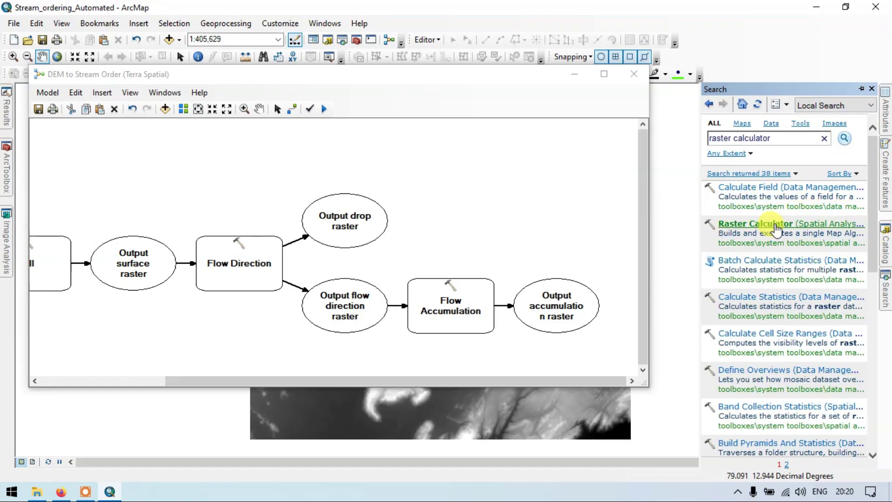
drag(776, 228, 622, 308)
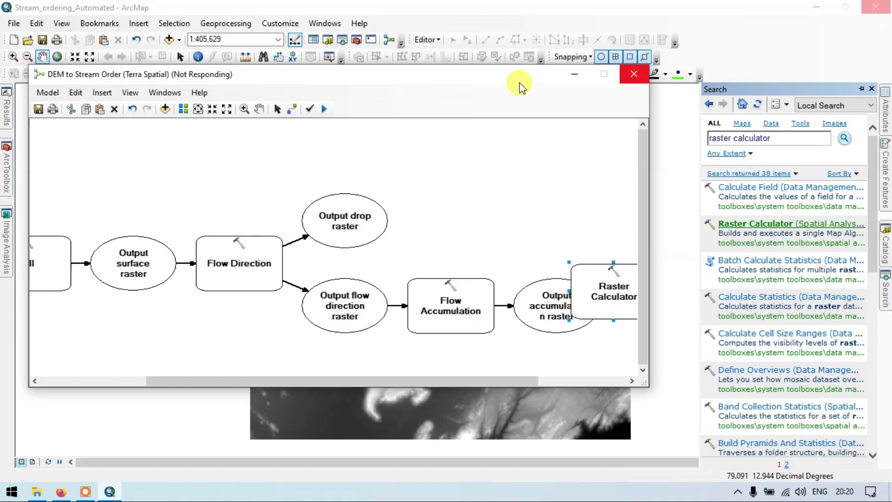
drag(523, 380, 627, 382)
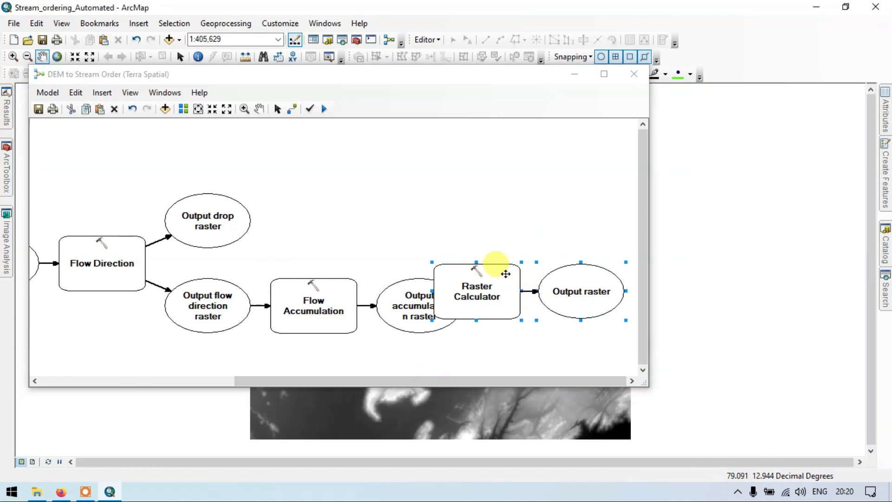
drag(505, 274, 553, 287)
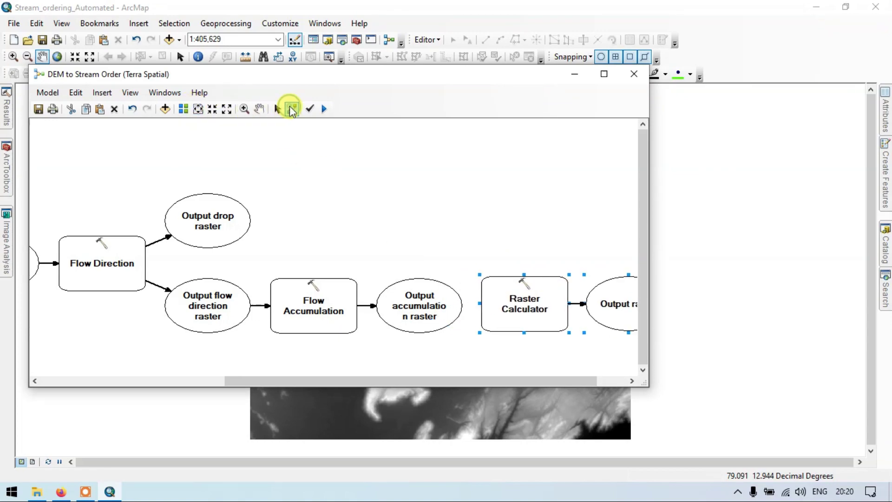
Step: Try to connect the output accumulation raster to Raster Calculator as its Map Algebra expression
click(293, 109)
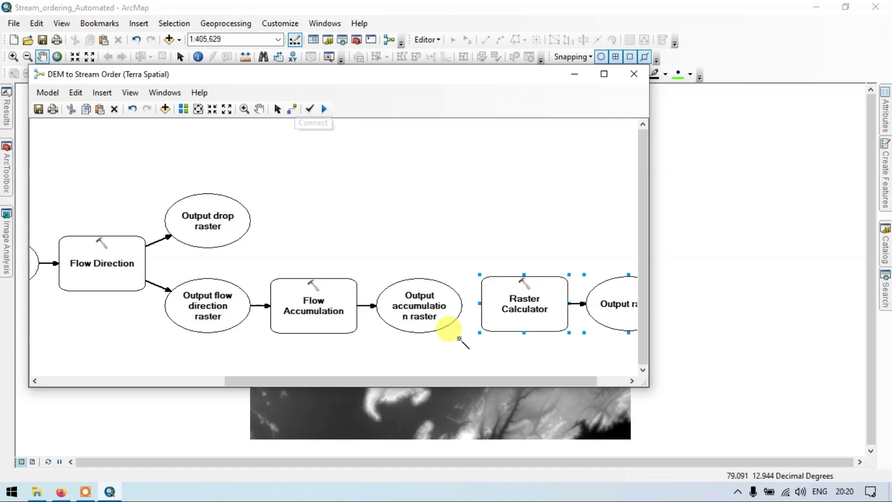
drag(457, 304, 498, 302)
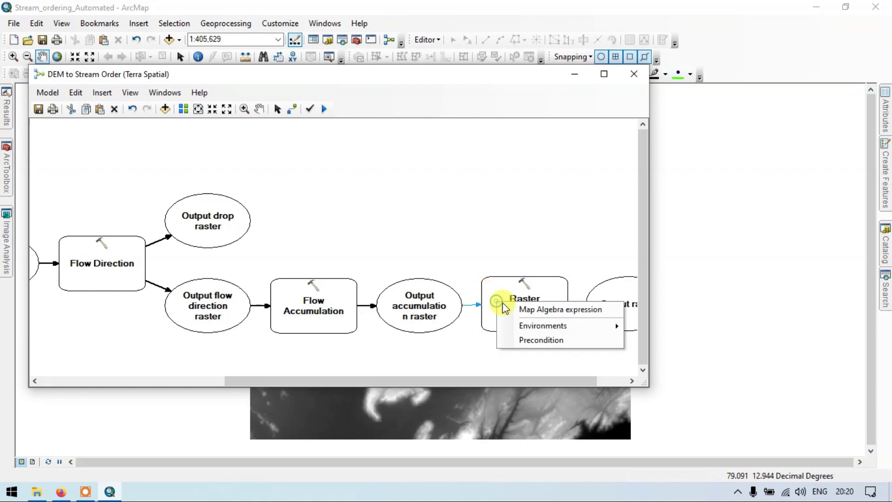
click(527, 310)
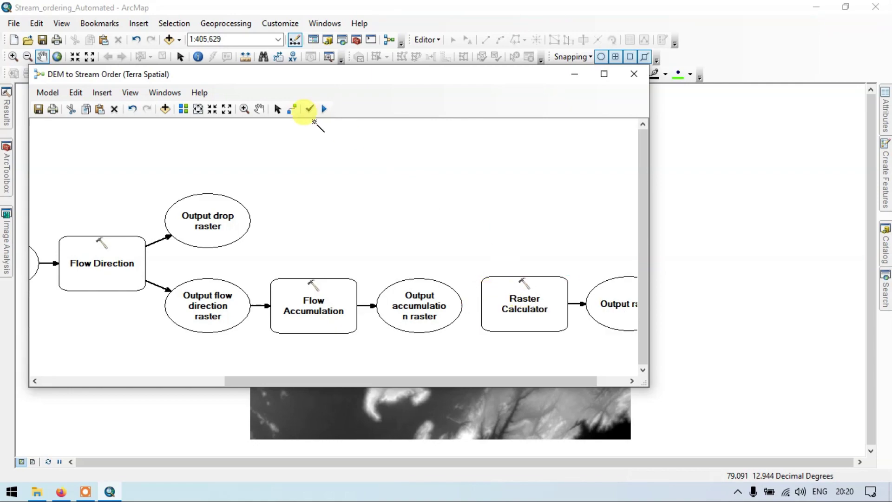
Step: Return to the selection tool and open the Raster Calculator element's parameters
click(278, 109)
mouse_move(534, 301)
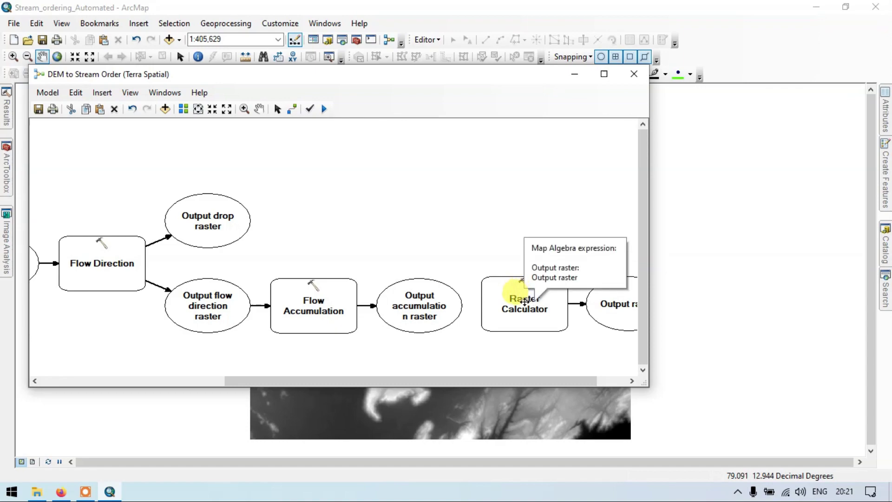
double_click(525, 302)
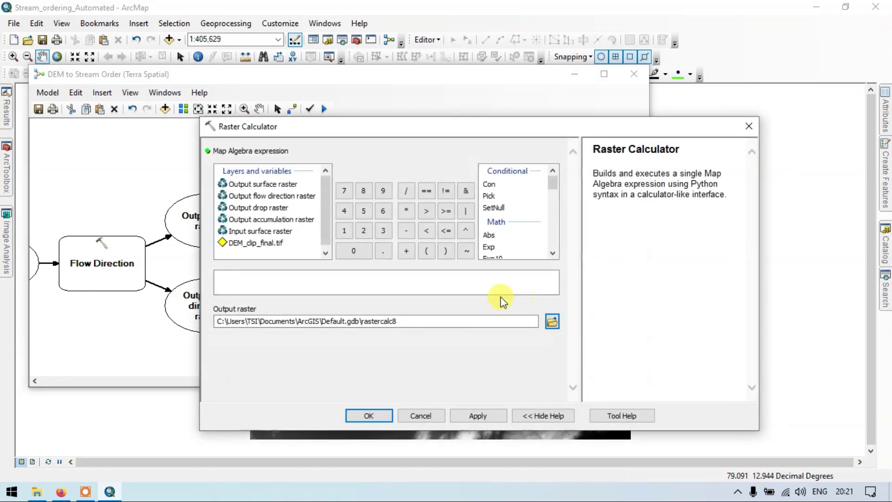
double_click(292, 199)
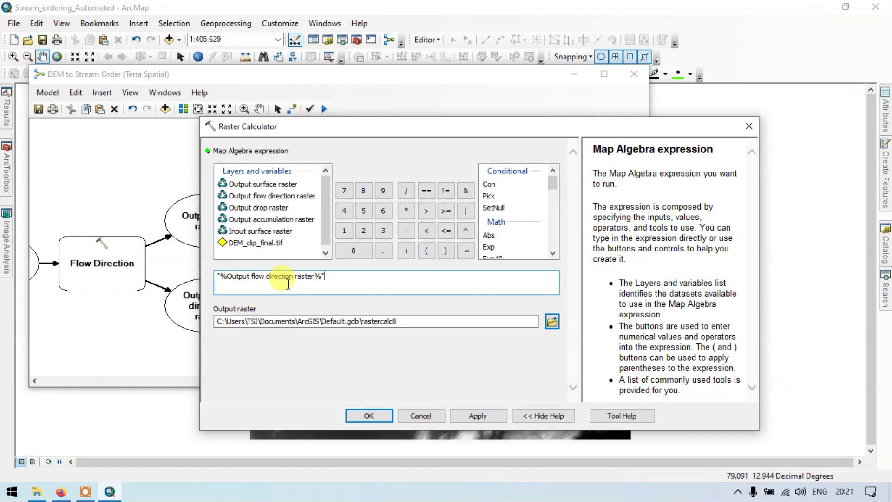
click(424, 211)
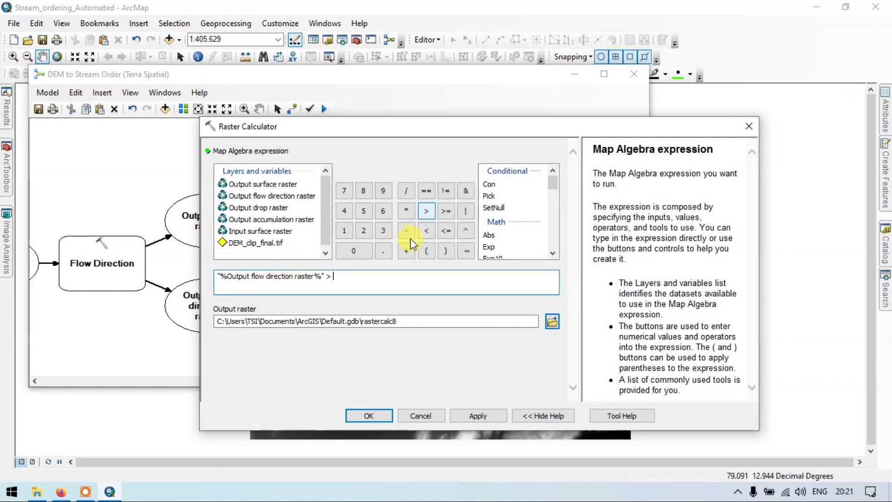
click(345, 231)
click(353, 249)
click(352, 249)
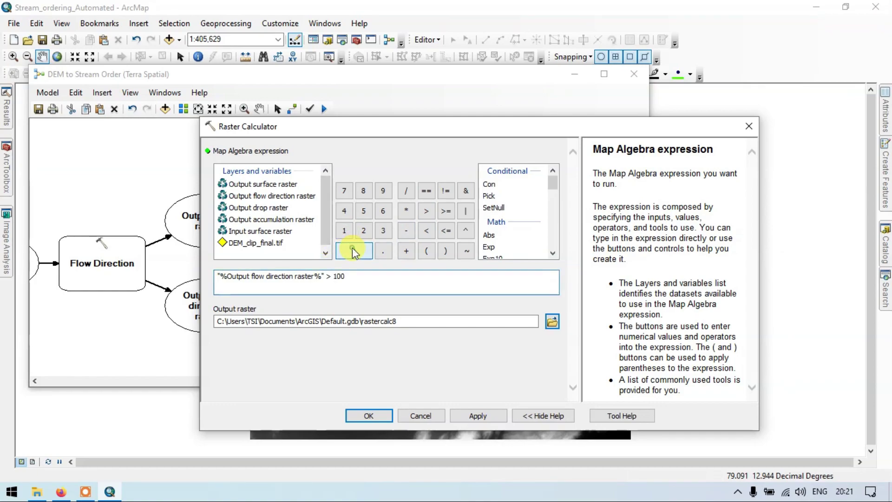
click(352, 249)
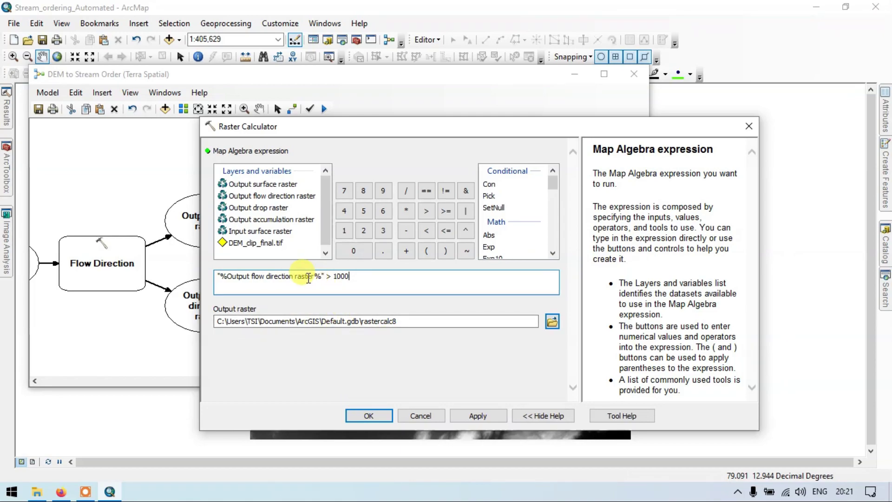
drag(367, 278, 192, 288)
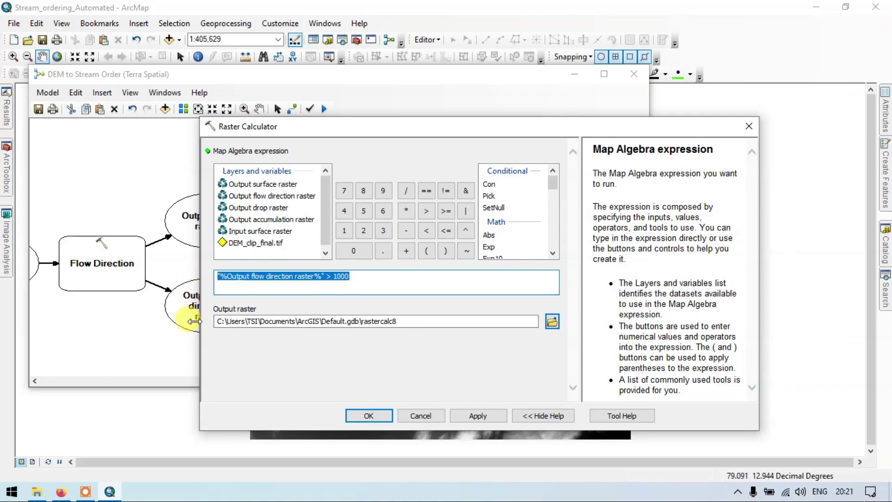
key(Delete)
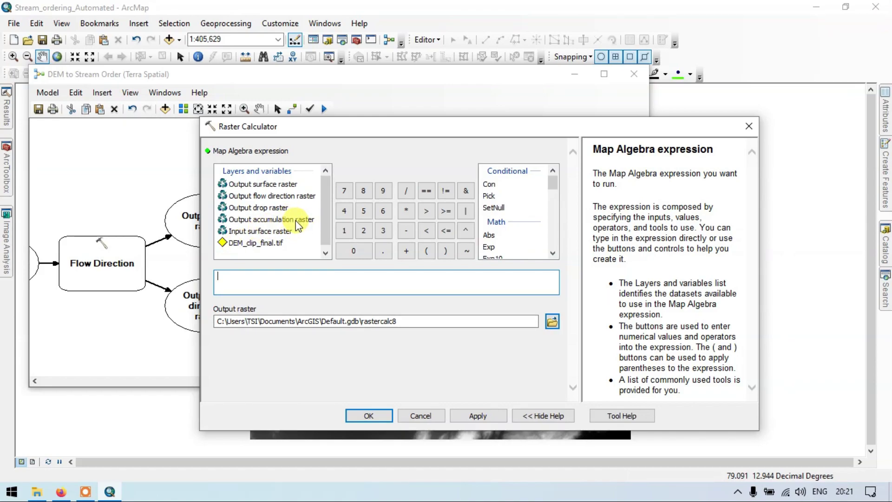
Step: Set the Map Algebra expression to "%Output accumulation raster%" > 1000 and apply it to the Raster Calculator tool
double_click(260, 219)
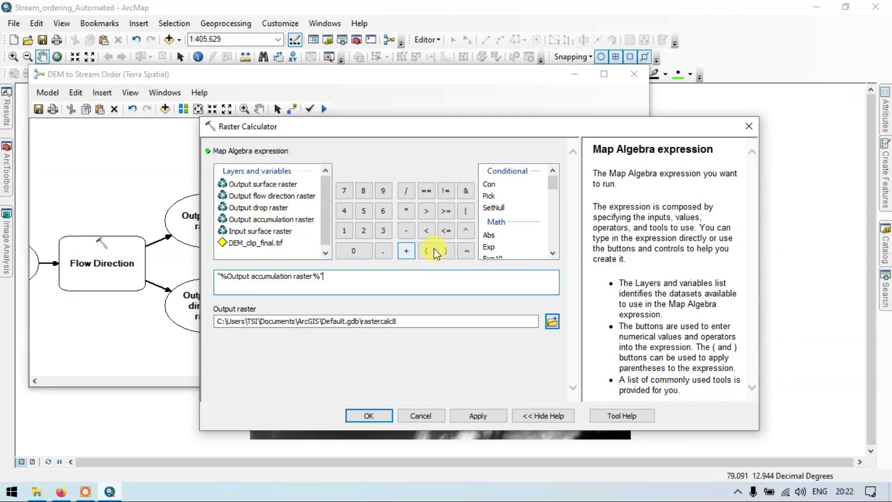
click(425, 210)
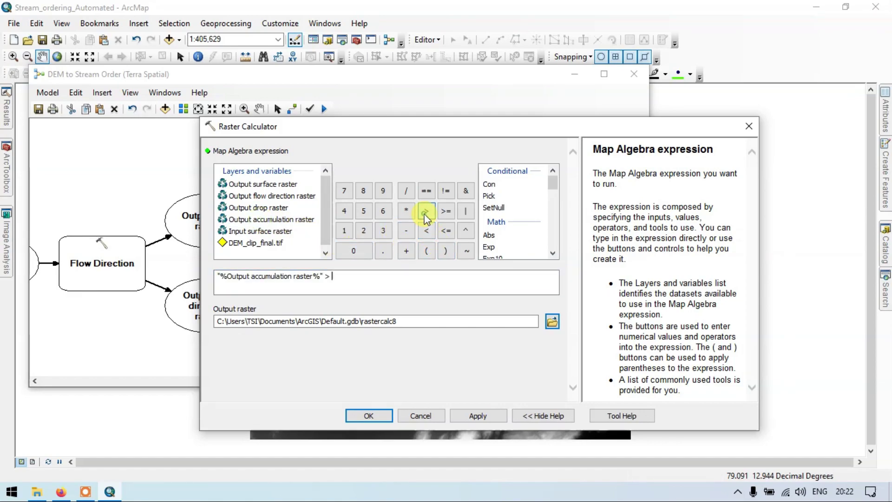
click(345, 231)
click(353, 250)
click(355, 251)
click(356, 255)
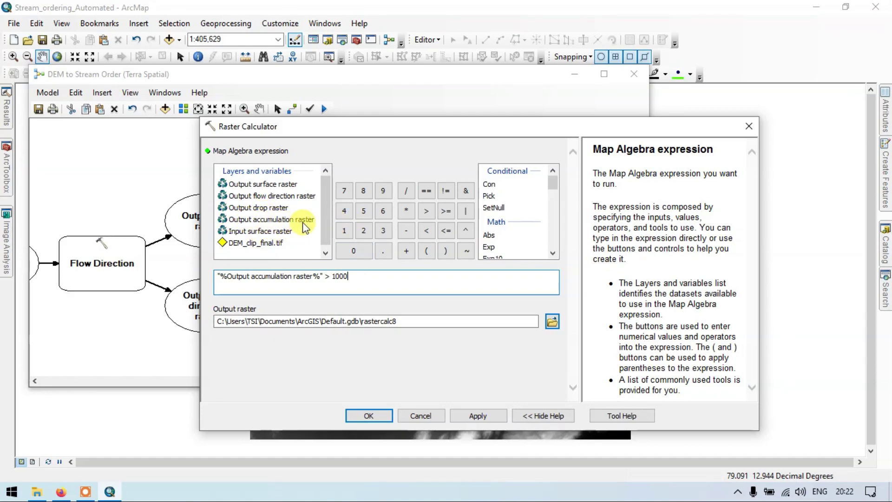
click(370, 416)
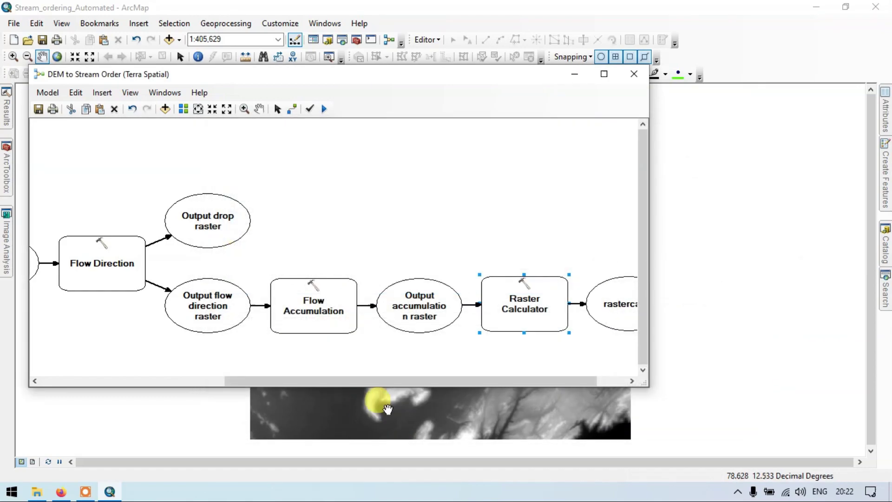
mouse_move(538, 304)
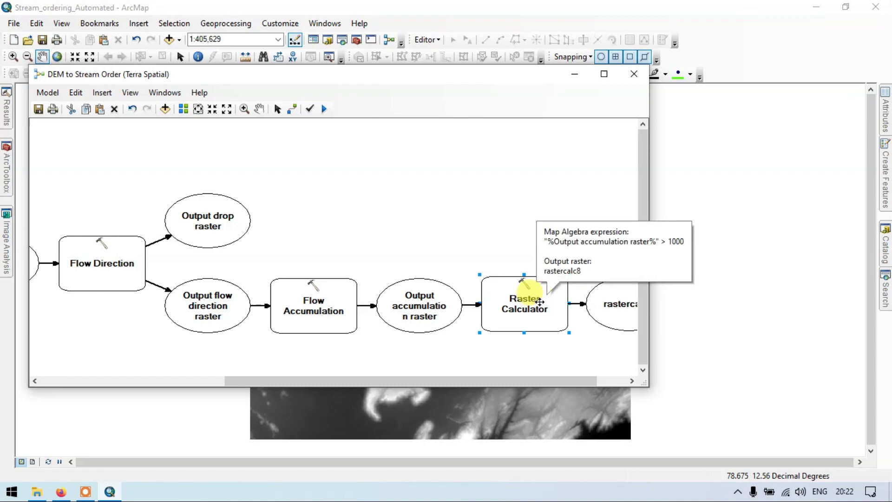
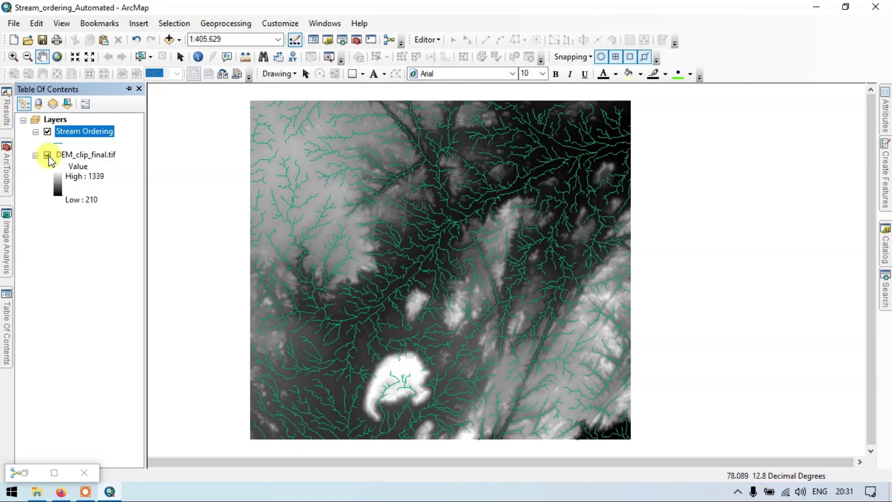
Step: Hide the DEM_clip_final.tif layer and symbolize the Stream Ordering layer by unique values of grid_code, adding all values
click(48, 155)
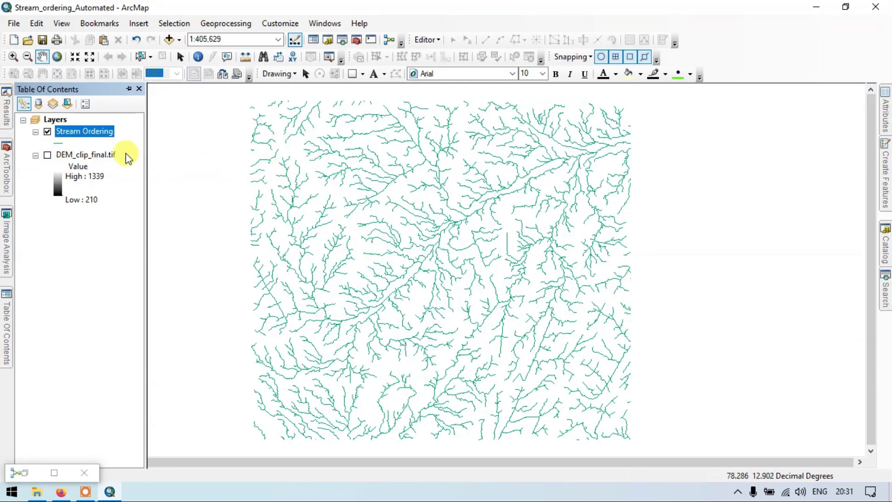
right_click(95, 131)
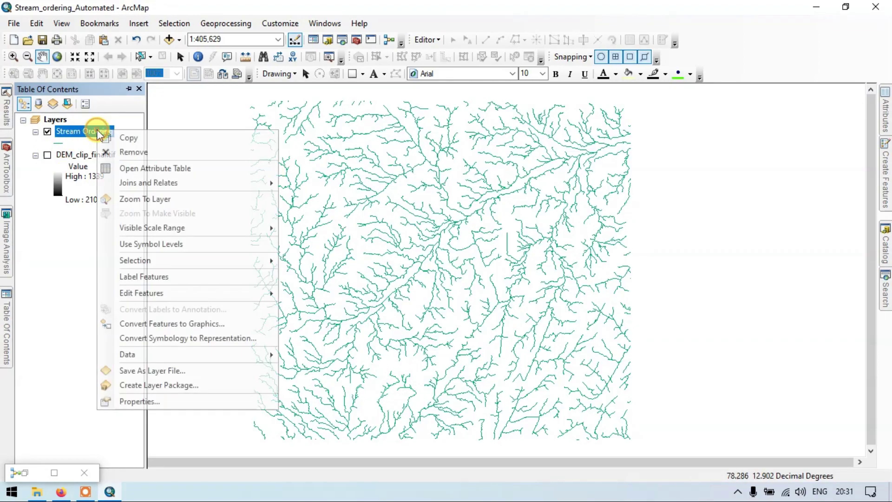
click(139, 401)
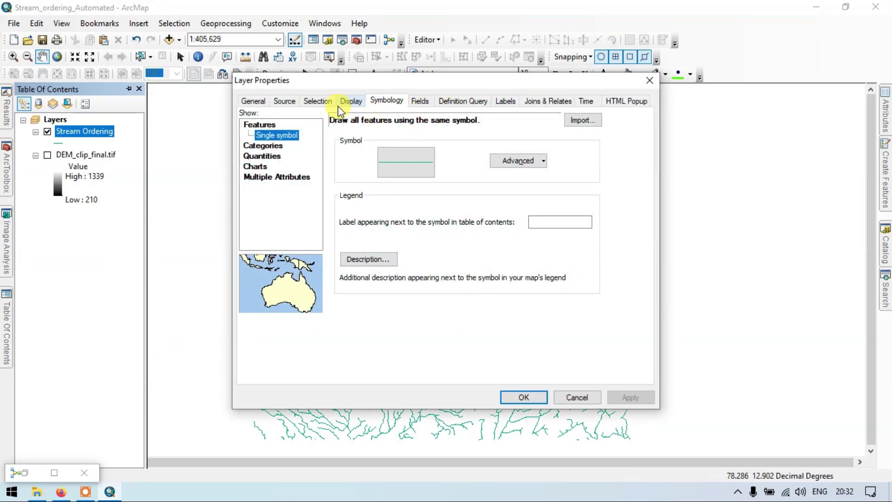
click(268, 145)
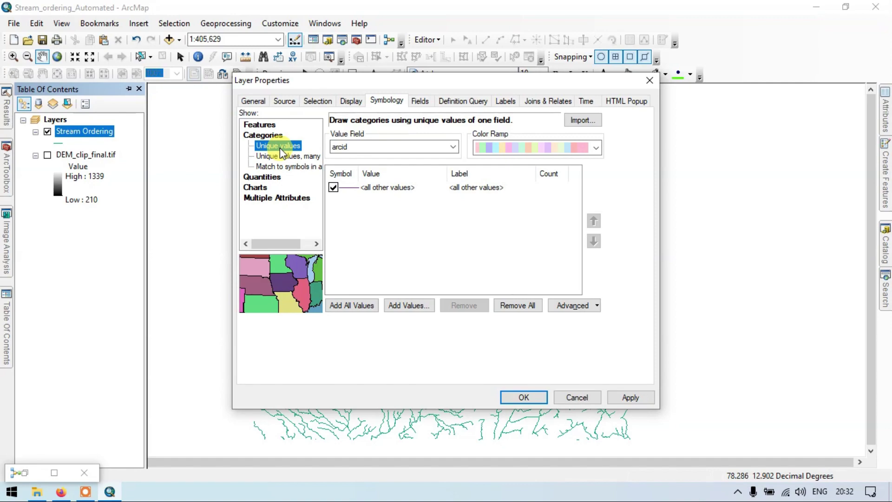
click(428, 147)
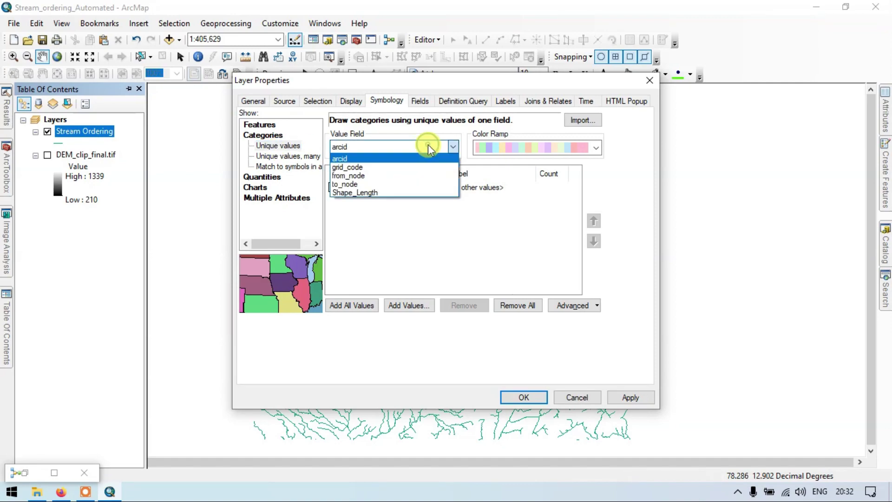
click(343, 167)
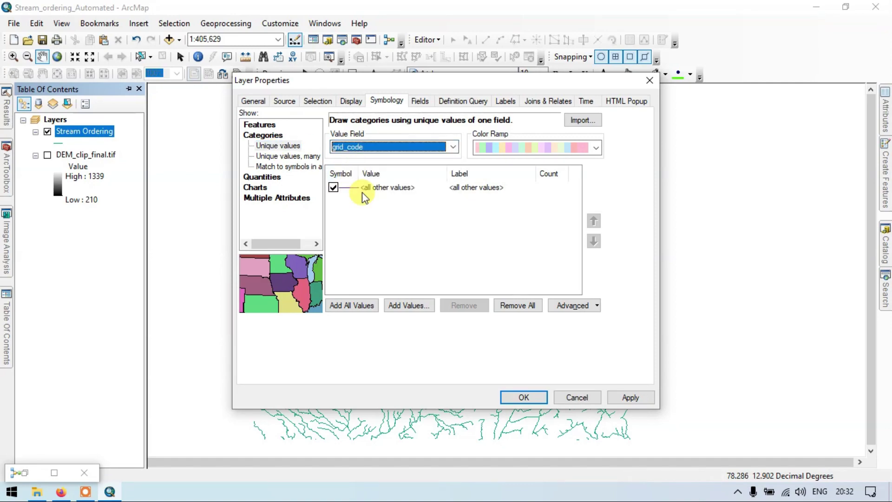
click(359, 307)
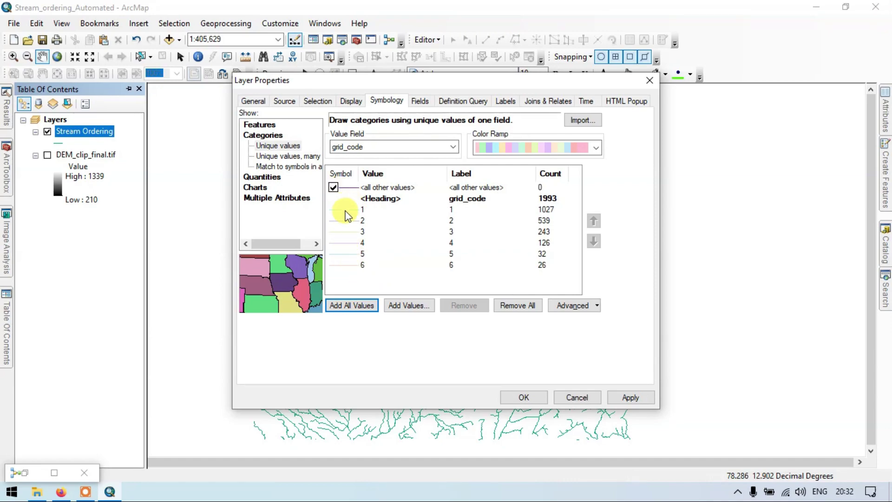
click(525, 398)
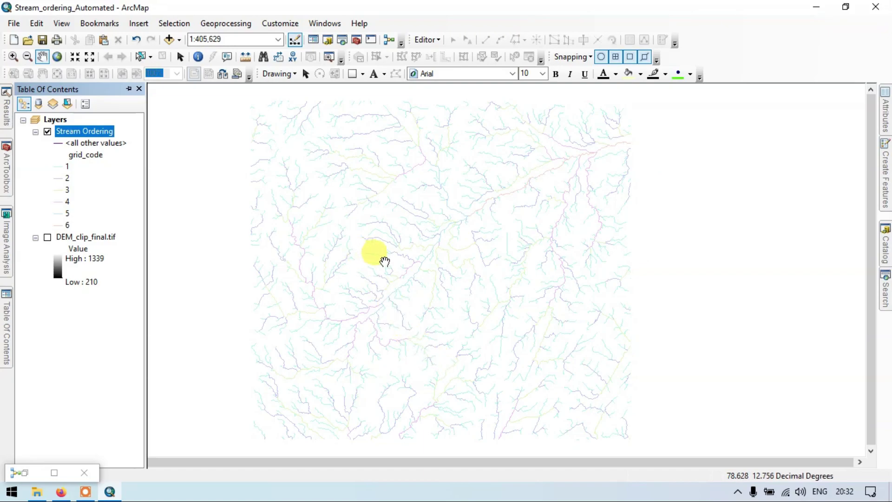
Step: Try a line width of 2 on the <all other values> symbol of Stream Ordering and set it back to 1
scroll(456, 206, up, 5)
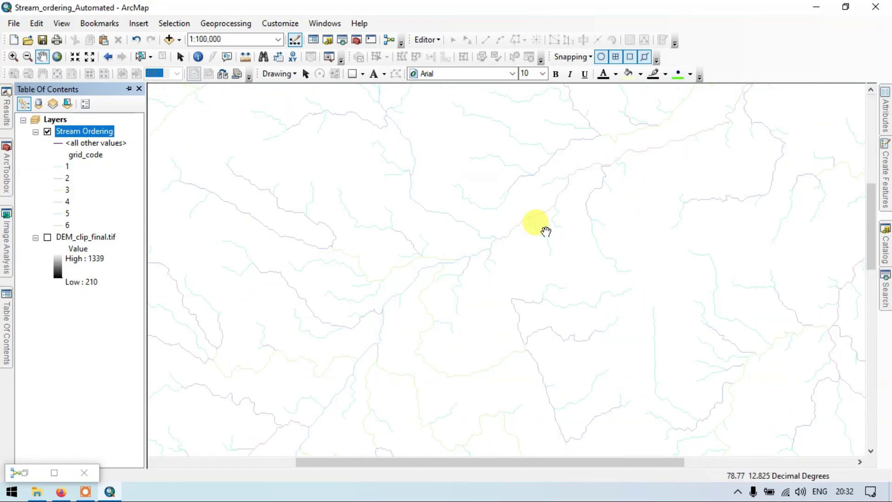
scroll(496, 237, down, 2)
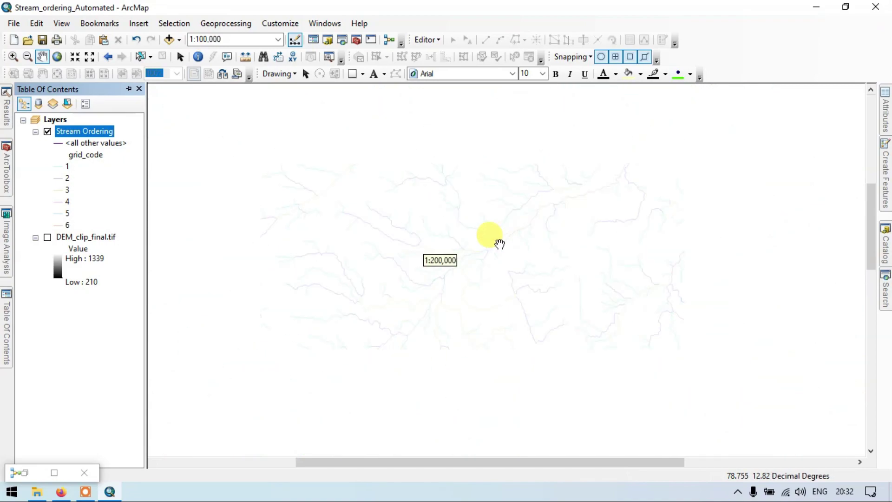
double_click(61, 144)
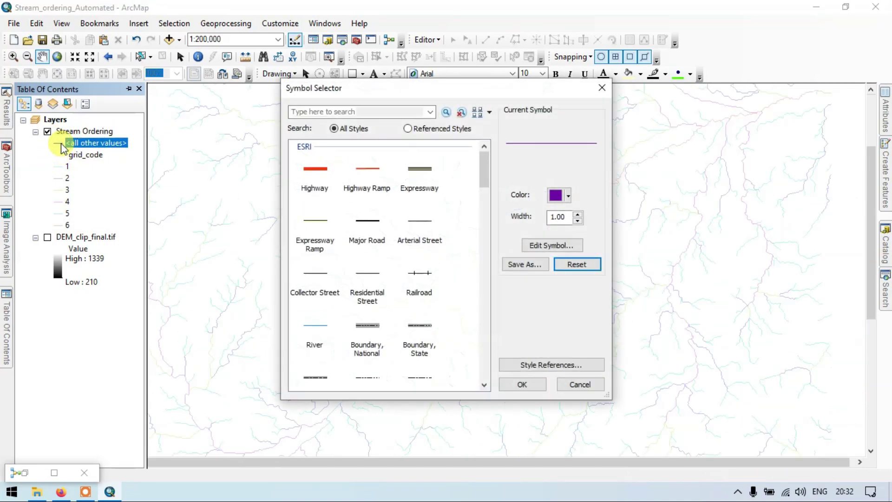
click(579, 214)
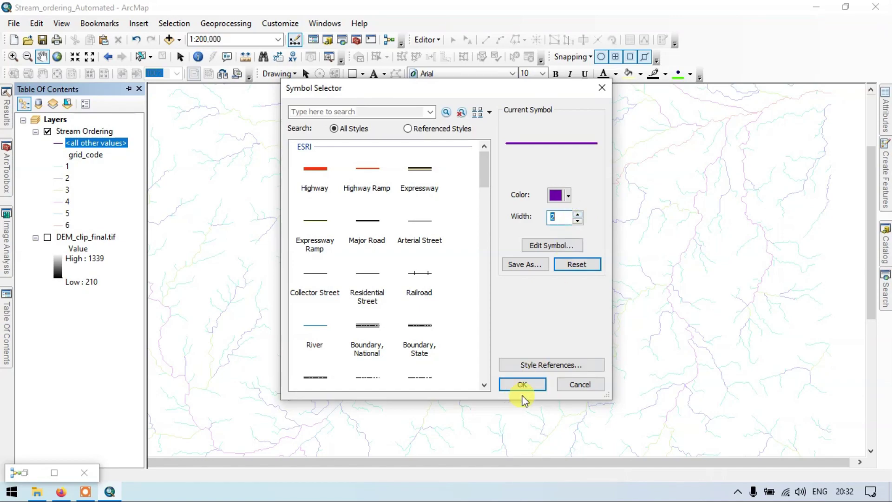
click(522, 388)
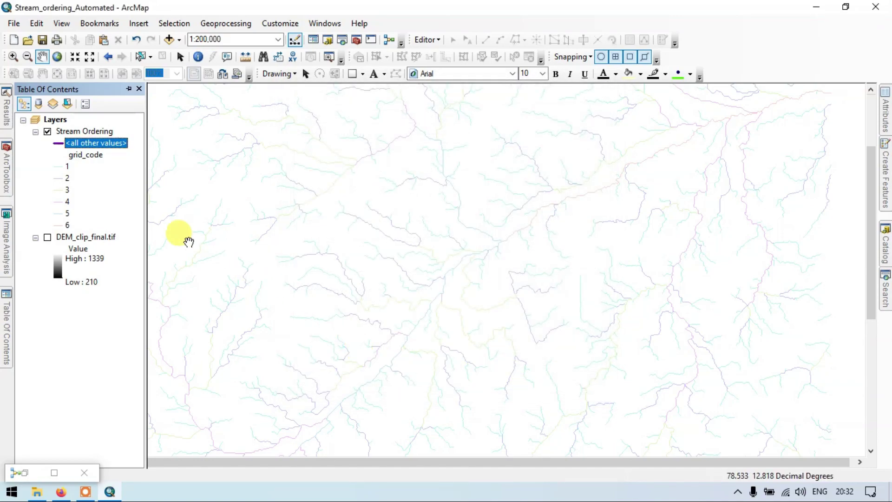
double_click(58, 143)
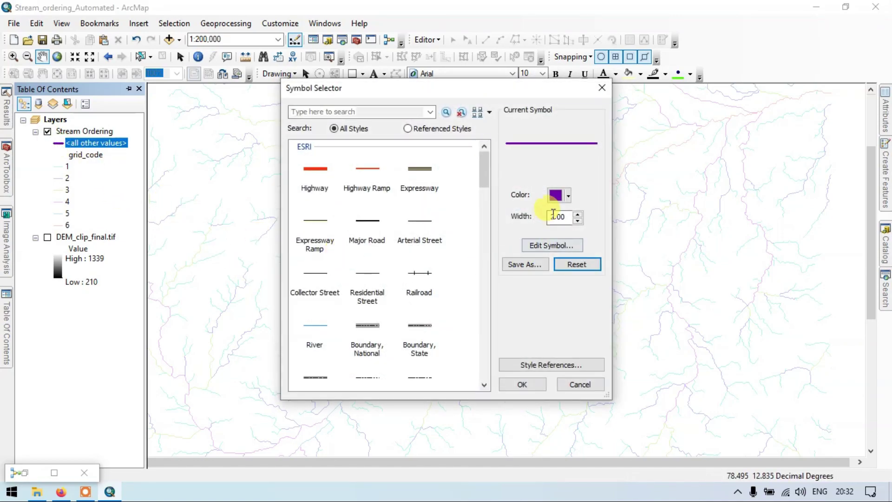
click(575, 219)
text(1)
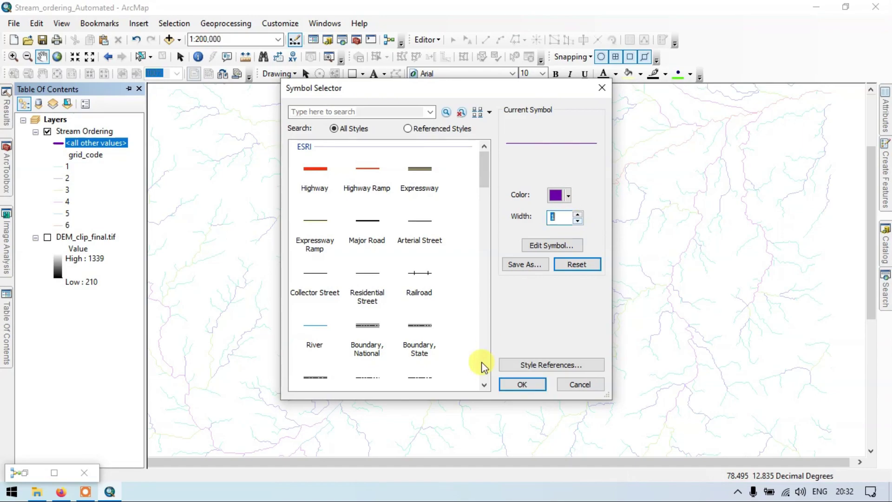
click(517, 384)
Step: Recolour the grid_code lines as 1 black, 2 yellow, 3 blue, 4 green, 5 magenta and 6 red, with thicker lines for 2 to 6
double_click(60, 167)
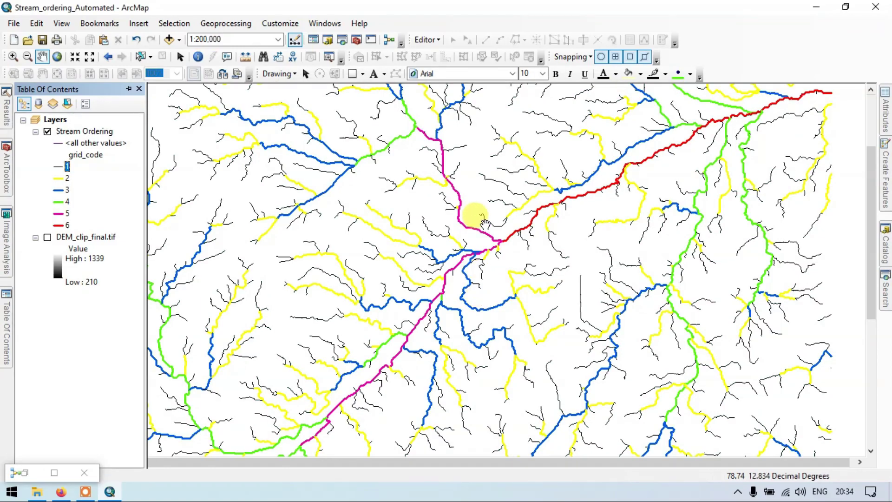
Step: Examine how the colour-coded stream orders join across the whole Stream Ordering network
scroll(479, 215, down, 2)
scroll(495, 227, up, 3)
scroll(495, 226, up, 2)
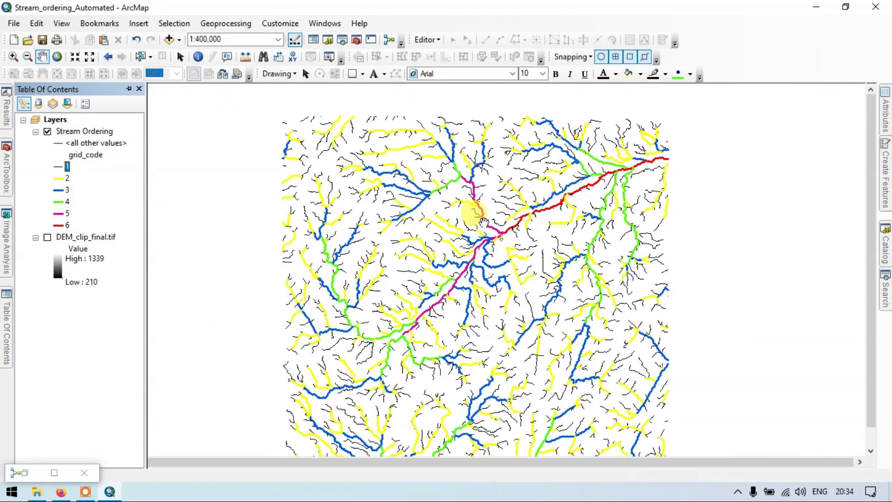
scroll(467, 212, down, 2)
drag(585, 208, 655, 204)
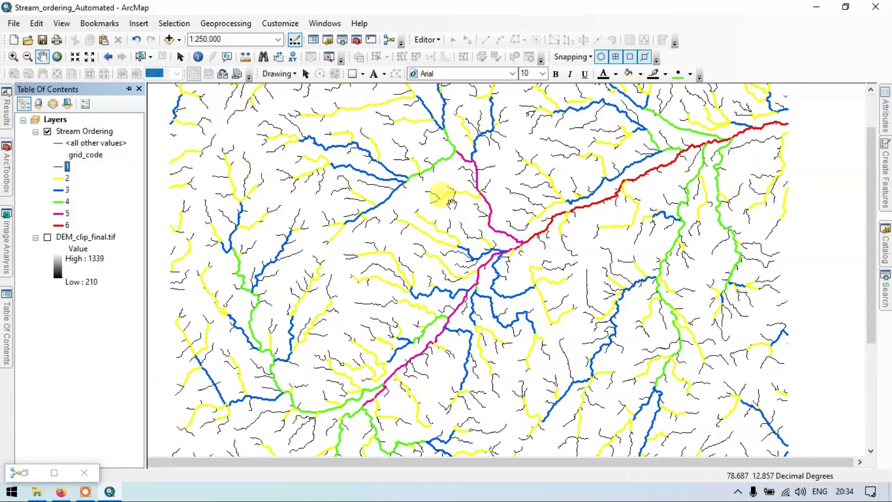
scroll(460, 198, down, 1)
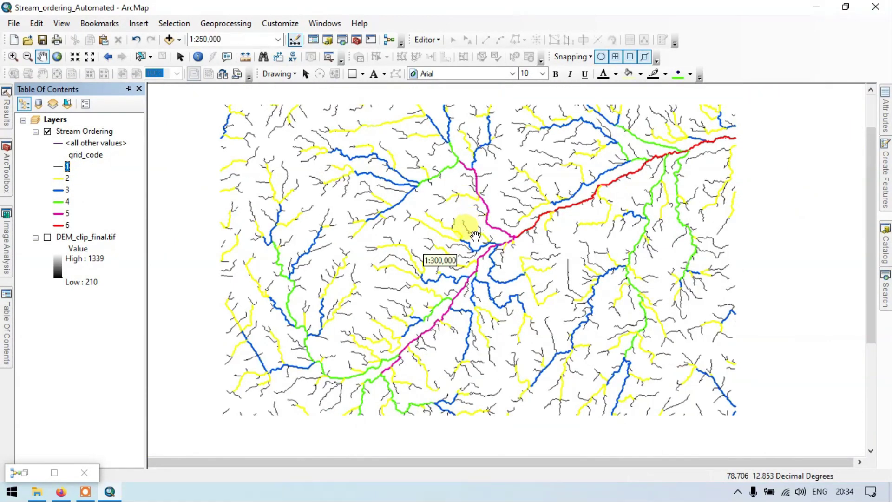
scroll(473, 251, down, 1)
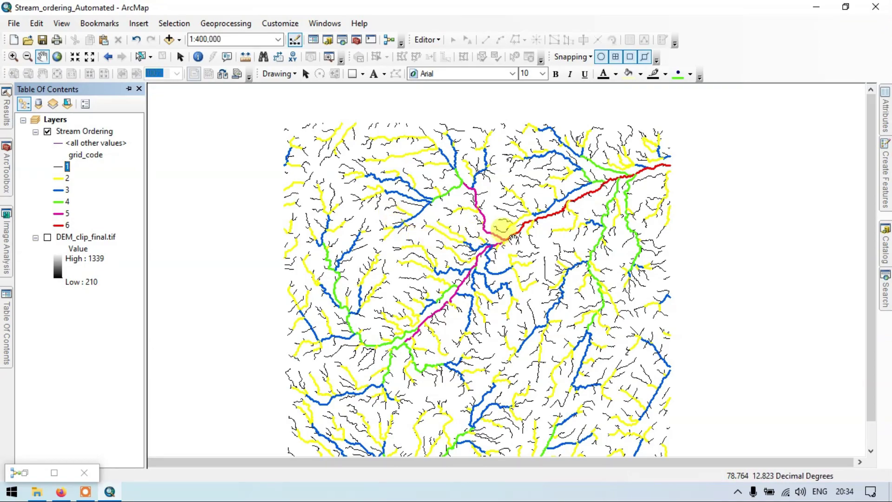
drag(513, 239, 488, 207)
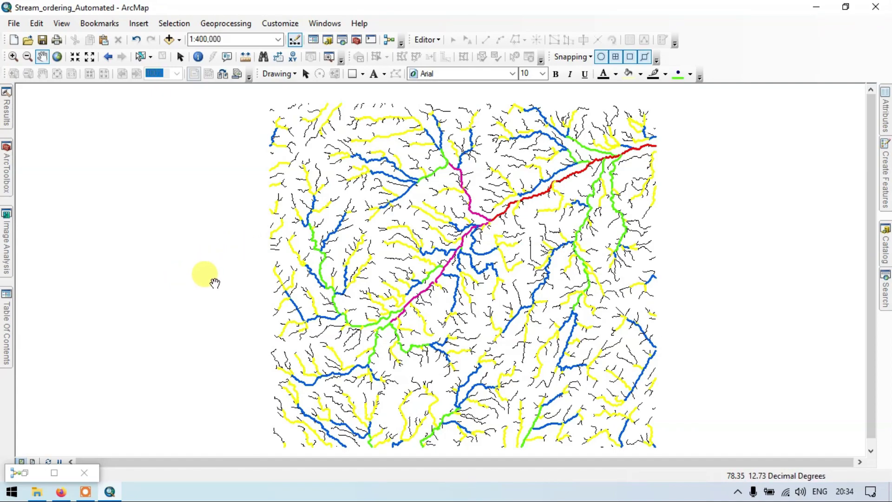
click(7, 328)
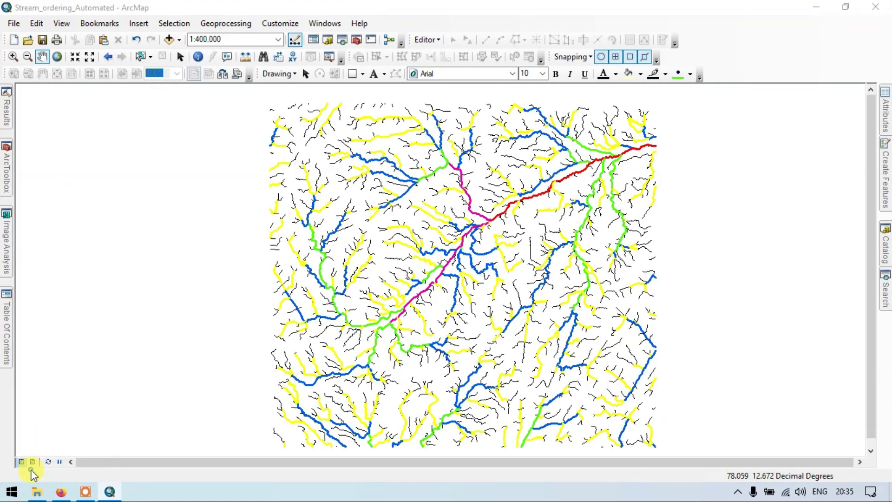
Step: Return to the DEM to Stream Order model and make the Stream Ordering output a model parameter
click(27, 473)
right_click(608, 221)
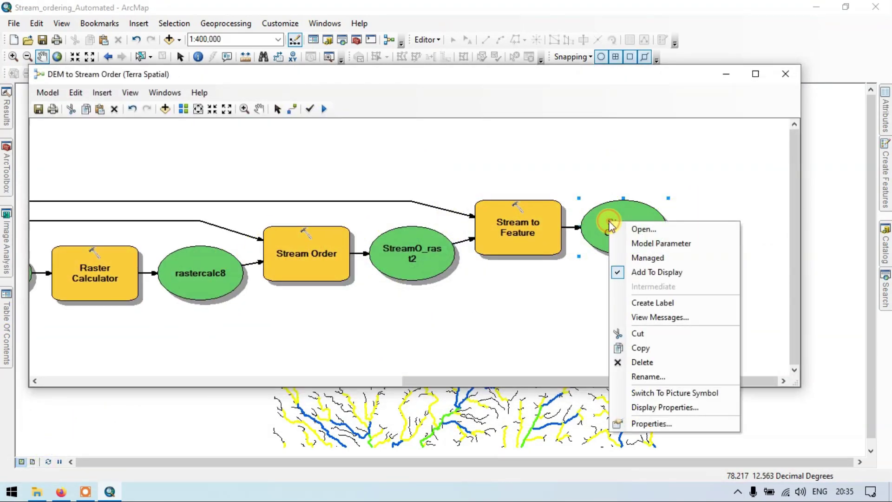
click(651, 244)
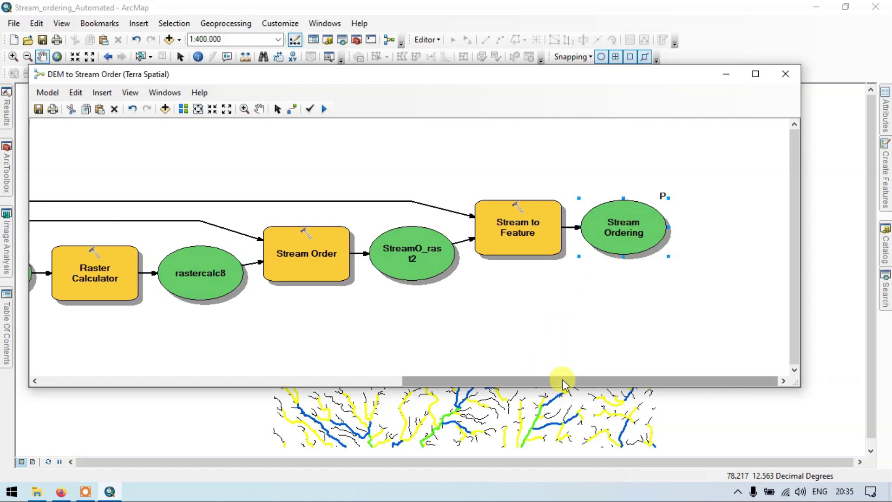
Step: Rename the DEM_clip_final.tif input element as Input DEM and make it a model parameter
drag(564, 380, 191, 380)
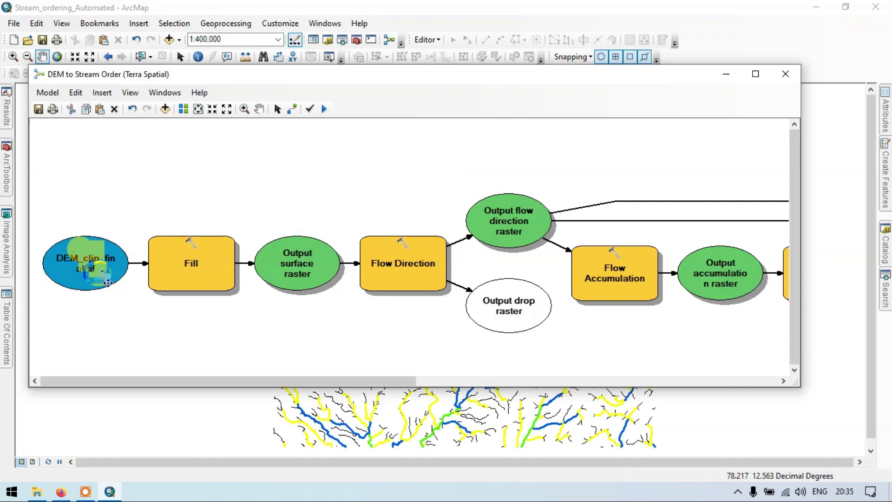
right_click(88, 254)
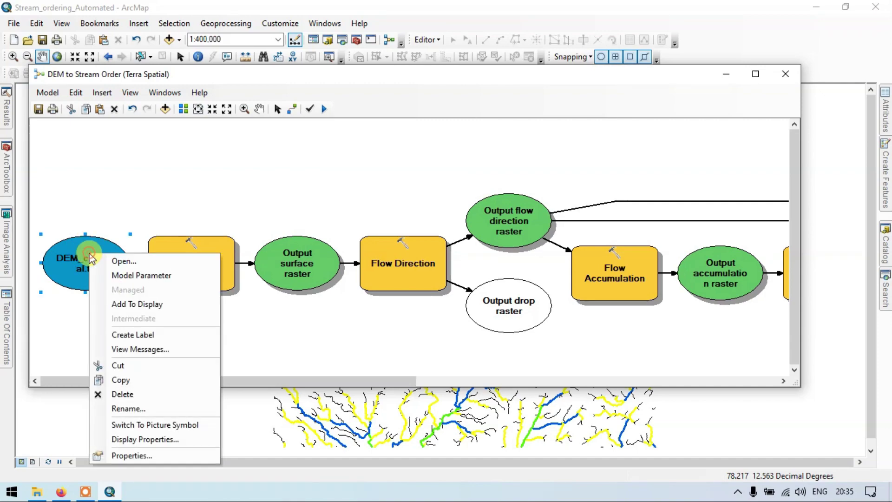
click(154, 408)
drag(404, 236, 331, 236)
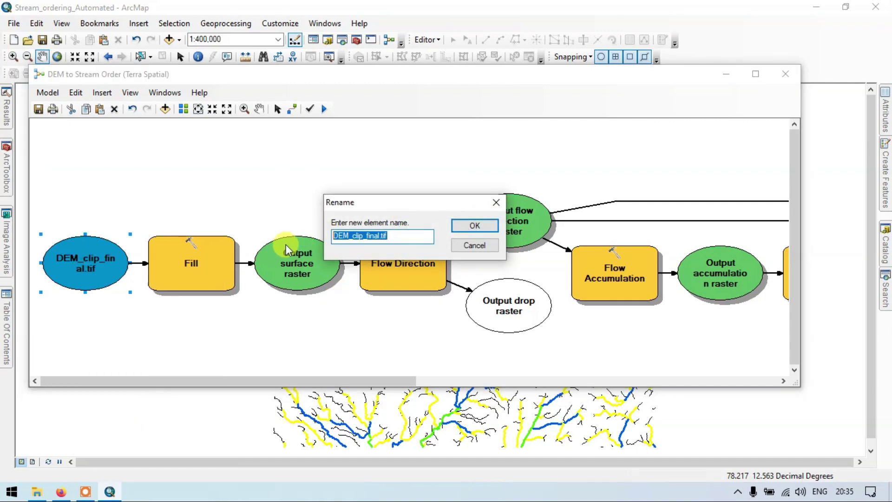
text(IN)
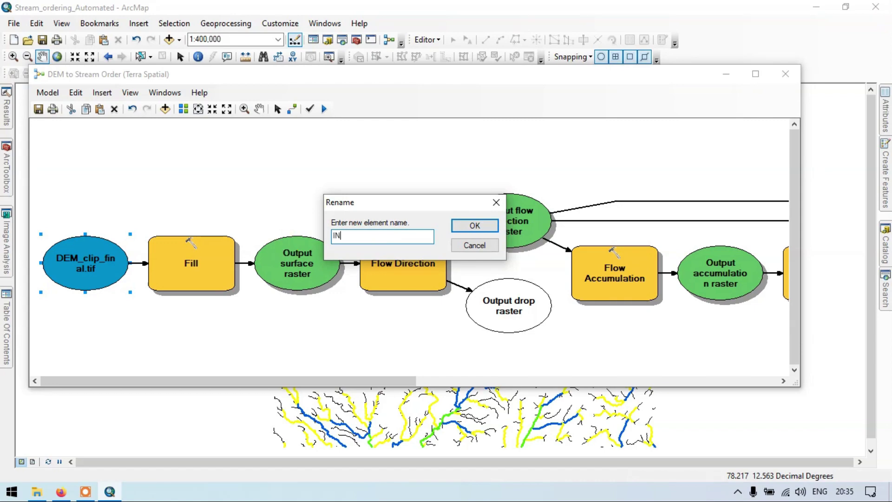
key(BackSpace)
key(BackSpace)
text(Input DEM)
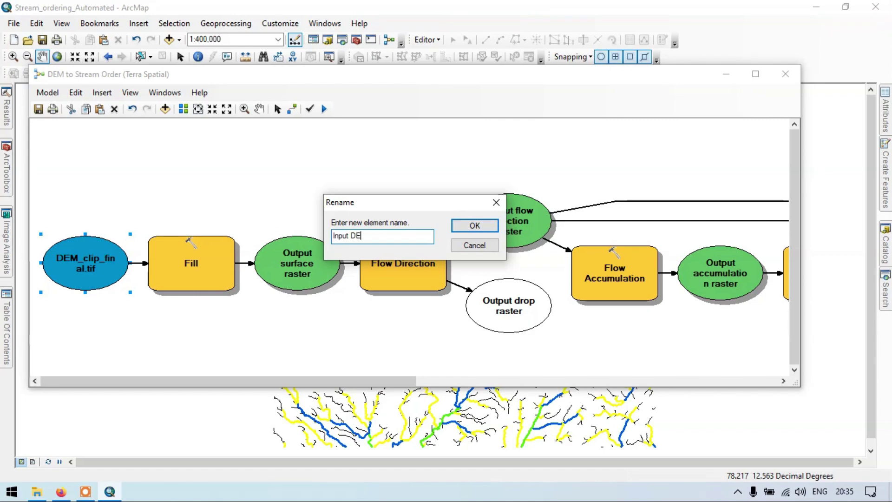
click(471, 225)
right_click(82, 266)
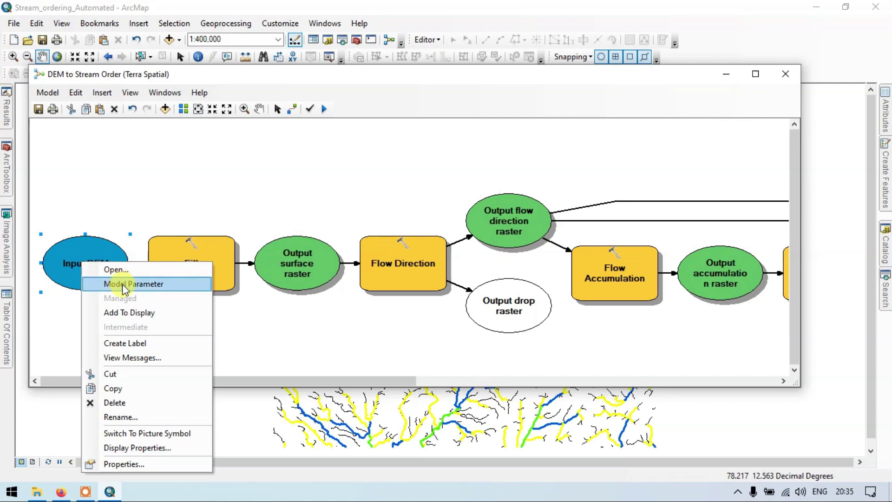
click(122, 283)
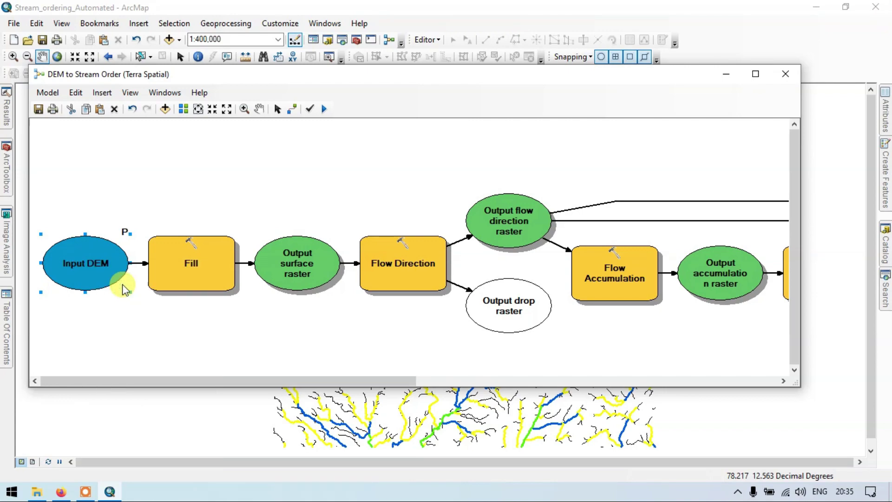
Step: Save the DEM to Stream Order model and close its window
click(42, 92)
click(62, 153)
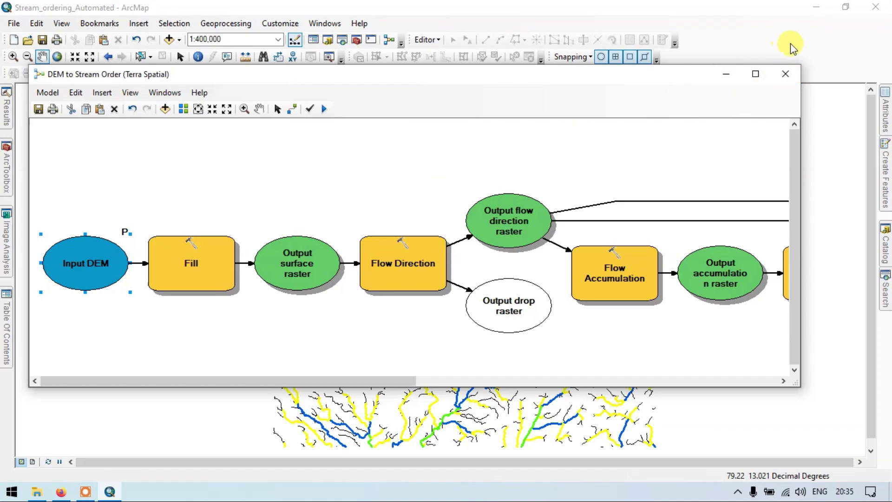
click(786, 73)
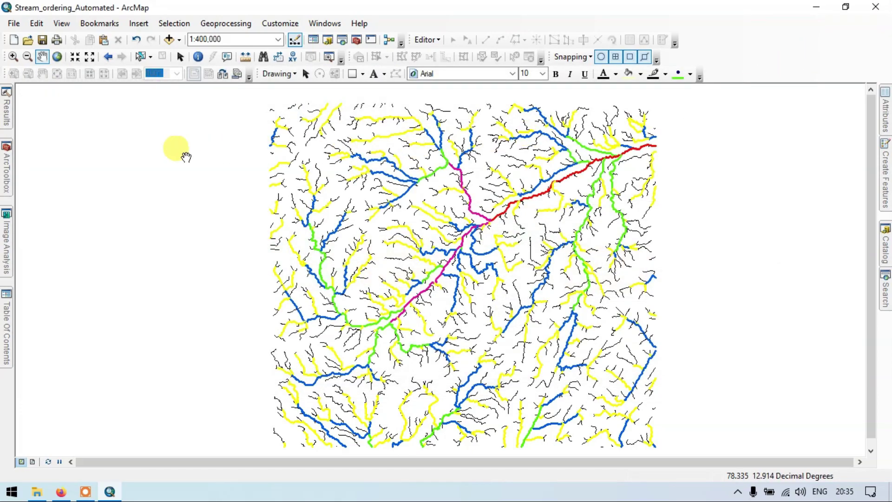
Step: Hide the Stream Ordering layer on the map
mouse_move(9, 318)
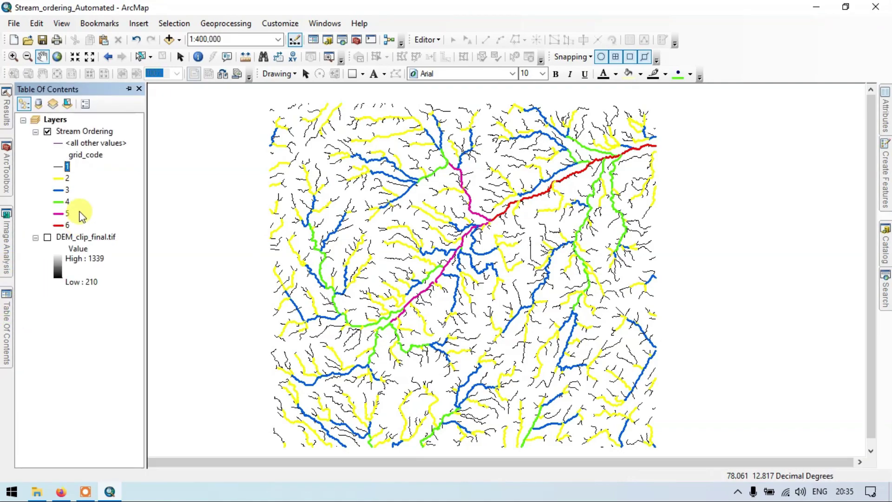
click(47, 132)
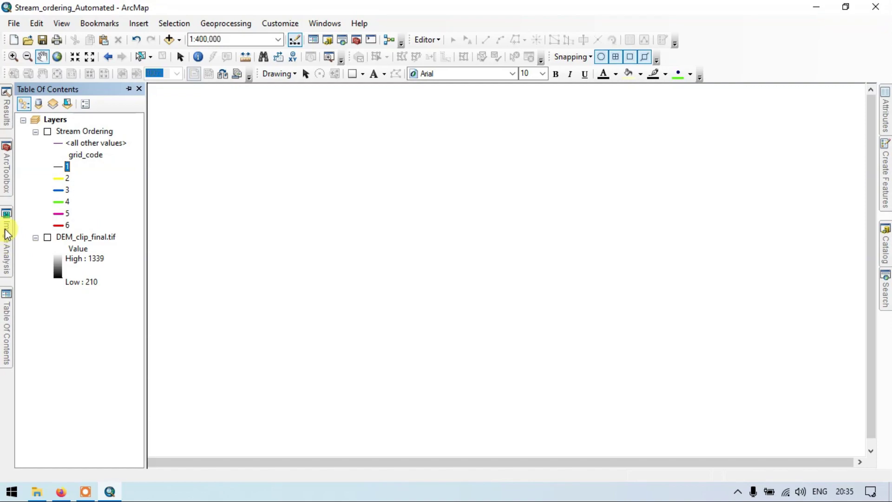
Step: Open the DEM to Stream Order (Terra Spatial) tool from the toolbox and choose DEM_clip_final.tif as the Input DEM
click(9, 160)
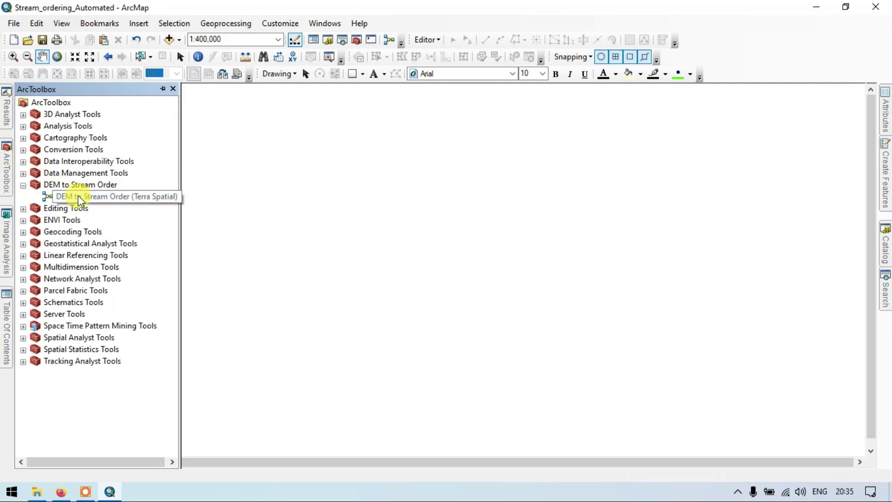
click(64, 195)
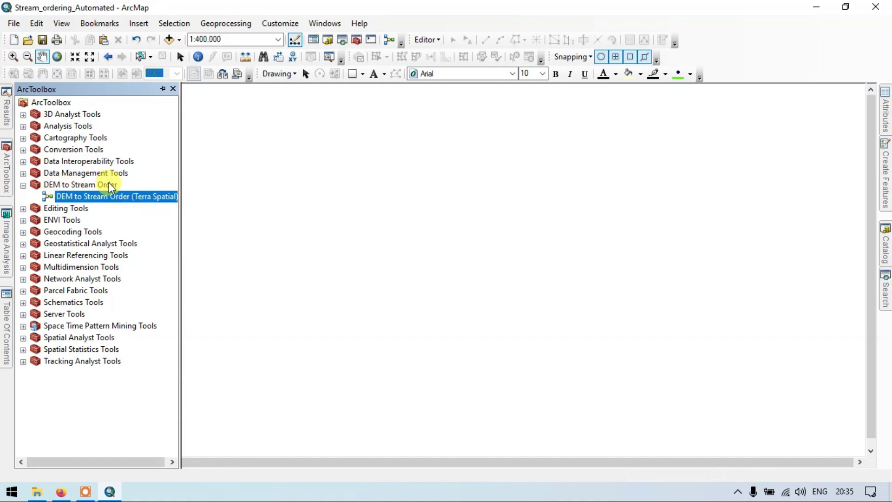
double_click(82, 197)
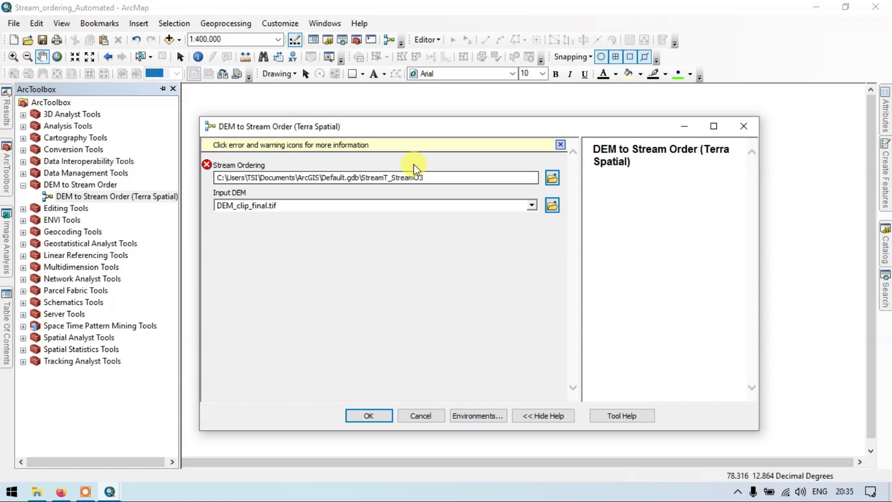
click(549, 180)
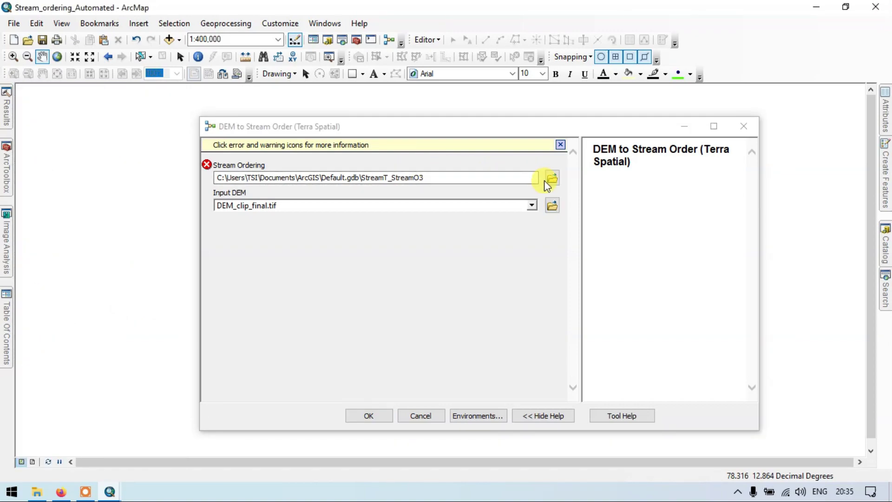
click(532, 204)
click(285, 222)
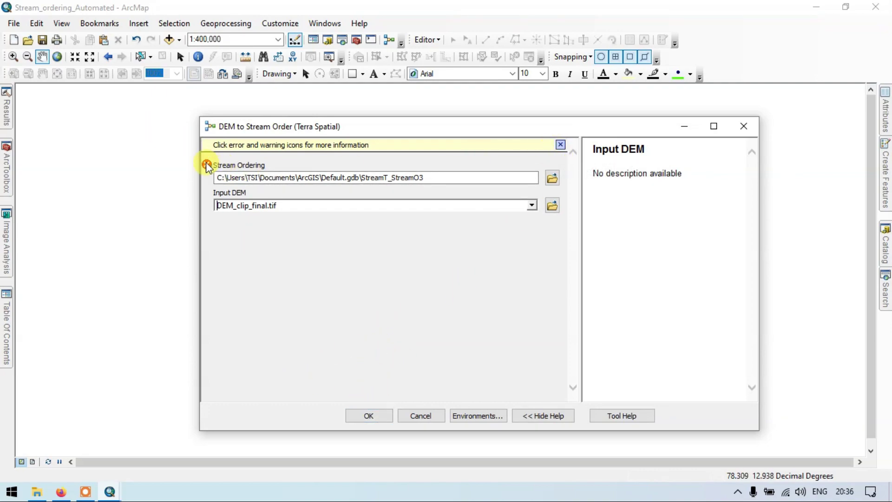
Step: Check the error on the Stream Ordering parameter and try to run the tool with the preset StreamT_StreamO3 output
mouse_move(208, 168)
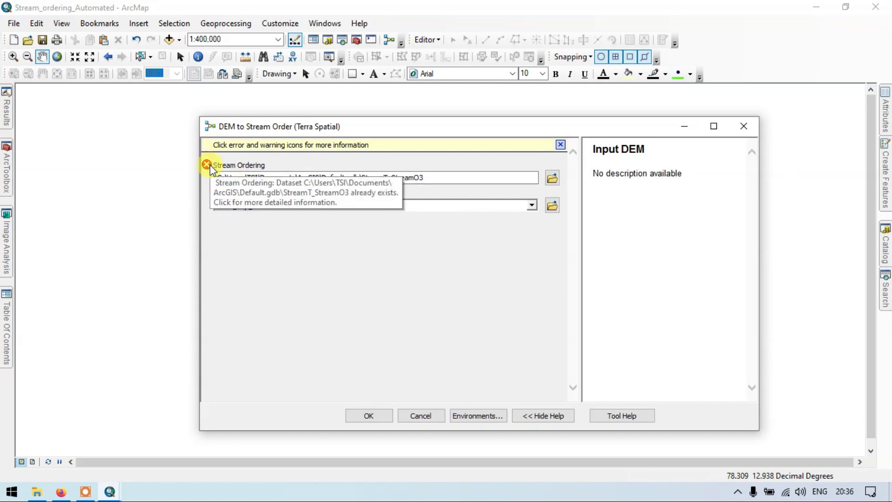
click(377, 417)
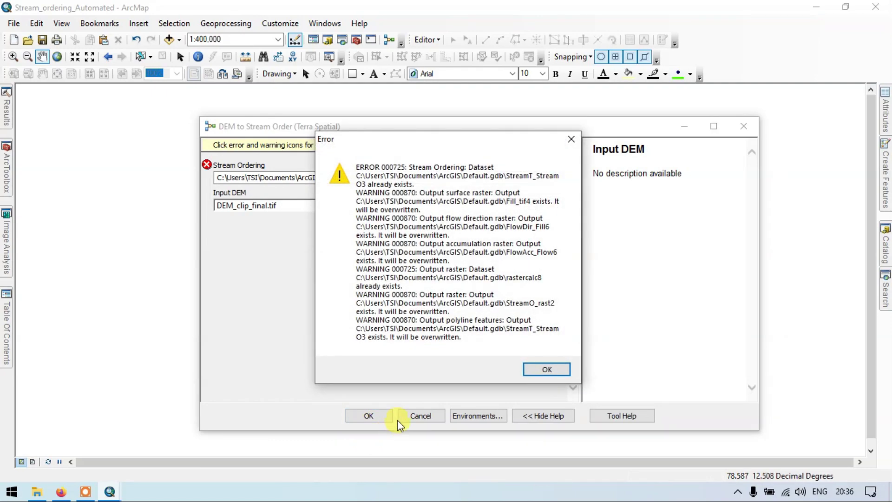
click(548, 369)
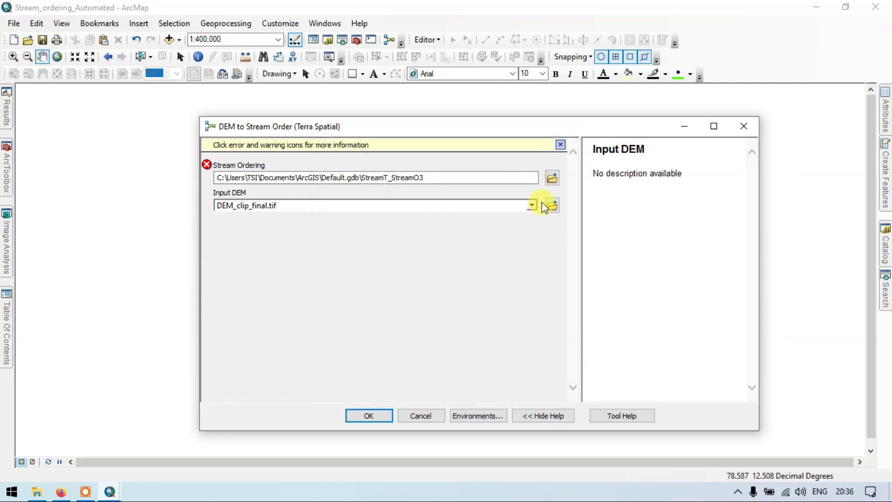
Step: Set the Stream Ordering output to a feature class named "stream order" in the scarp folder and run the tool to completion
click(552, 178)
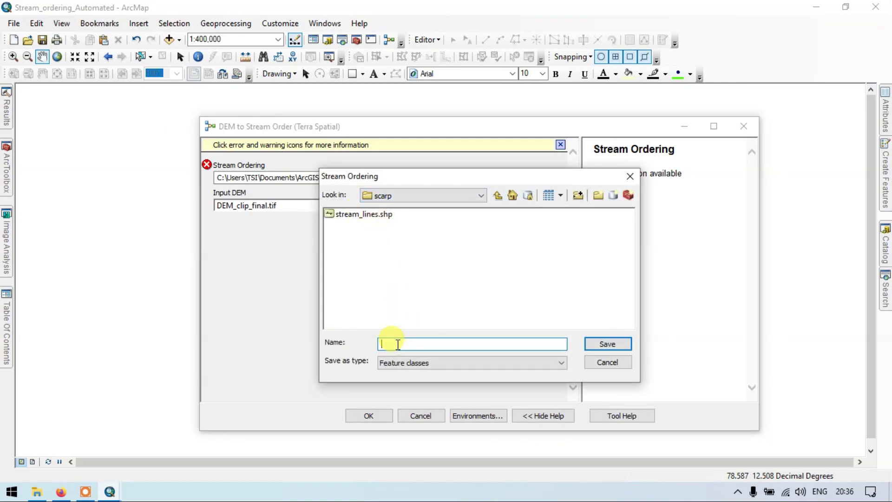
text(stream order)
click(596, 343)
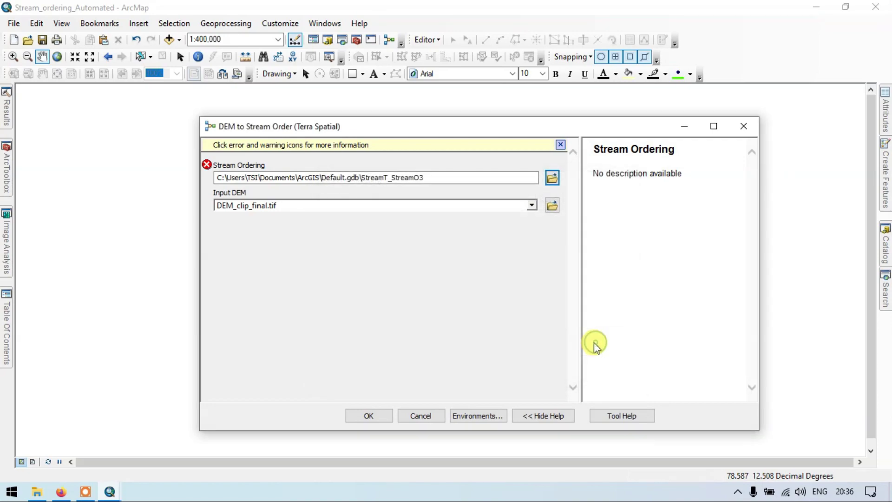
click(374, 417)
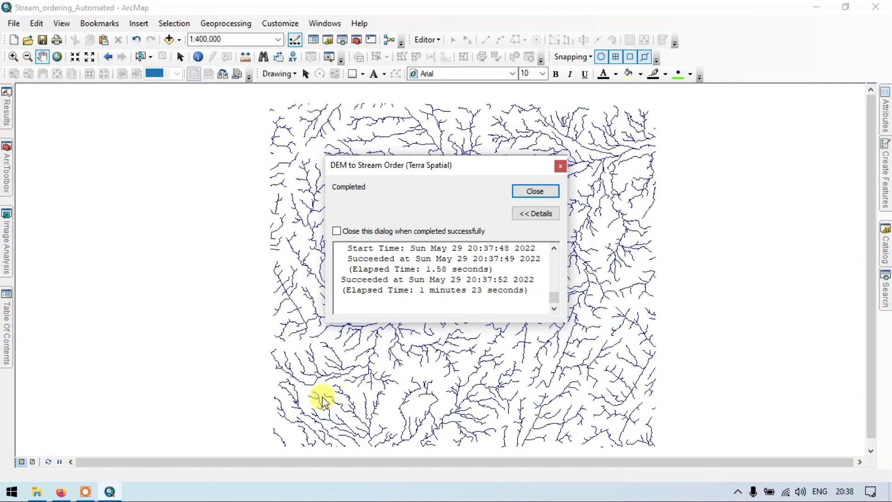
click(541, 191)
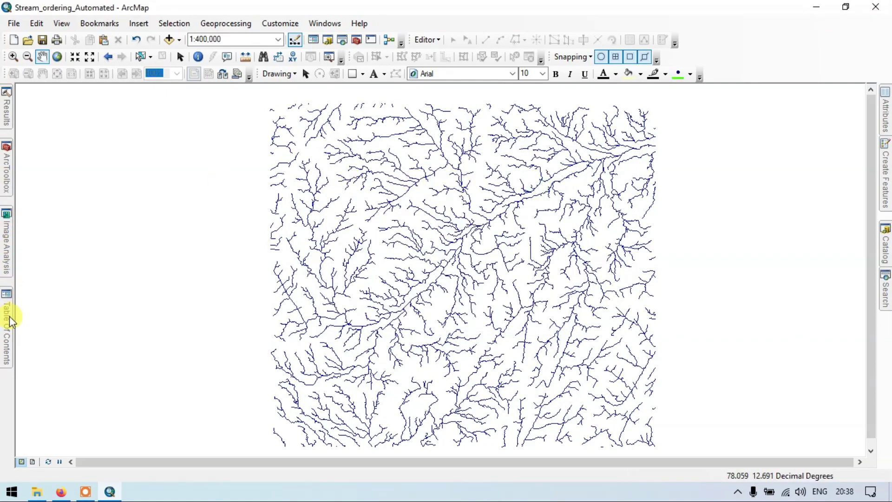
Step: Symbolize the stream order layer by unique values of the GRID_CODE field, adding all values
mouse_move(11, 319)
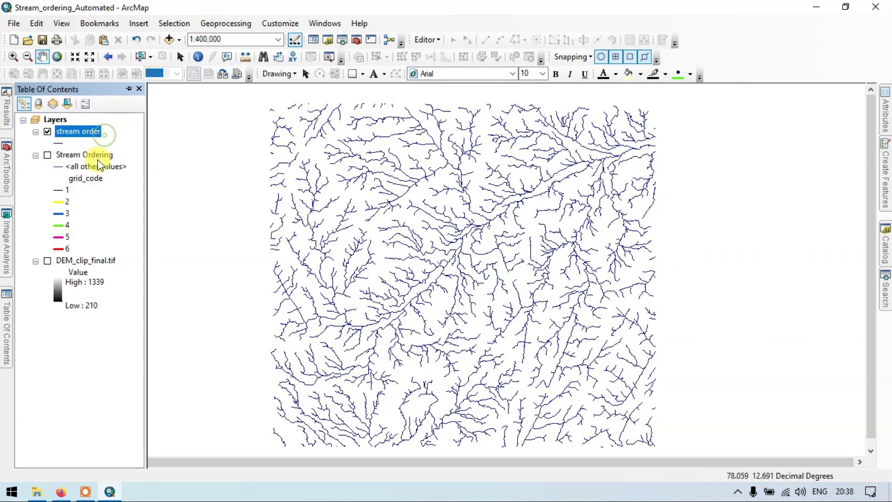
right_click(85, 132)
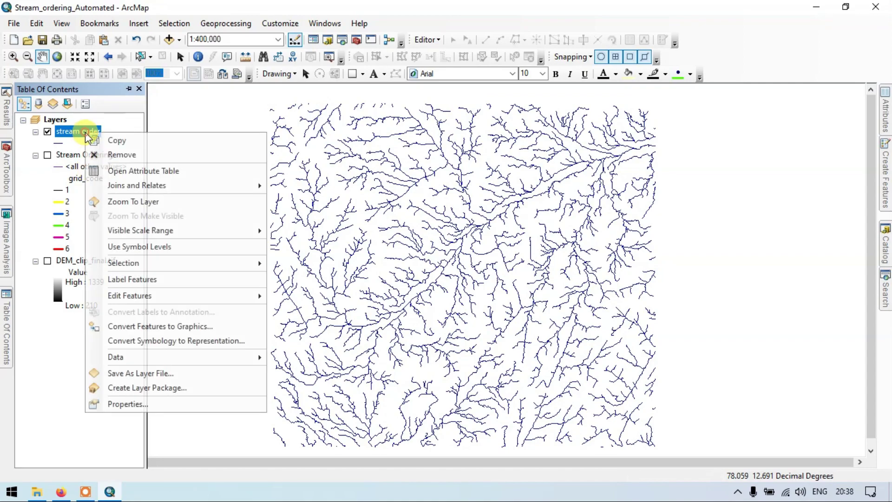
click(124, 404)
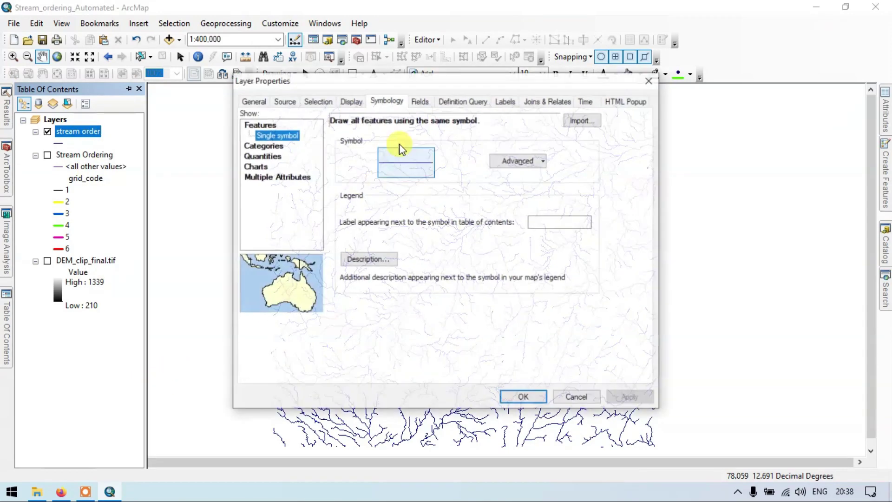
click(263, 146)
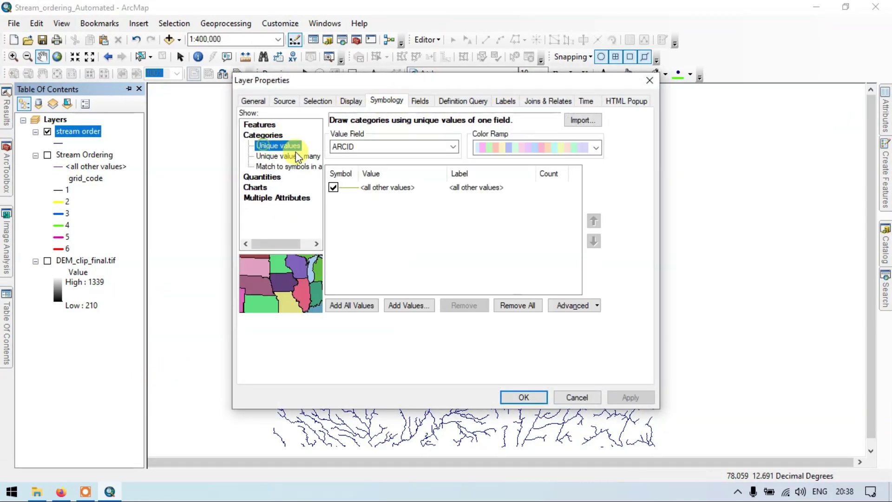
click(452, 147)
click(366, 168)
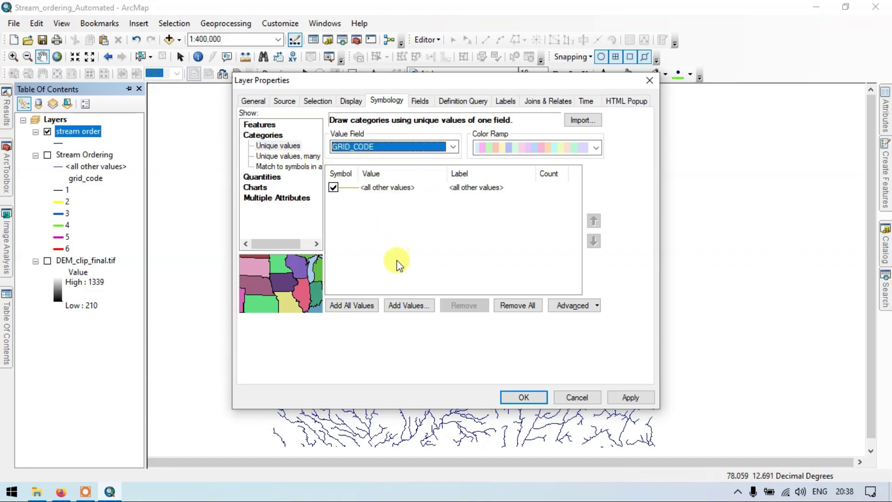
click(350, 306)
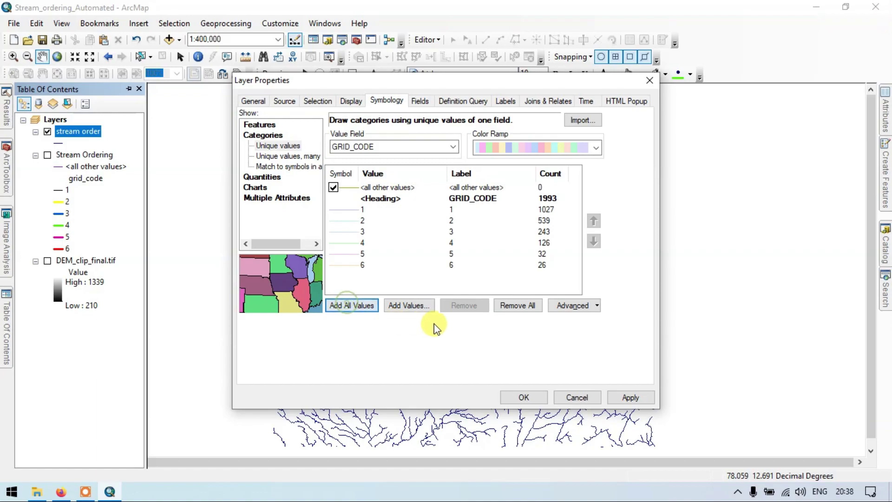
click(518, 395)
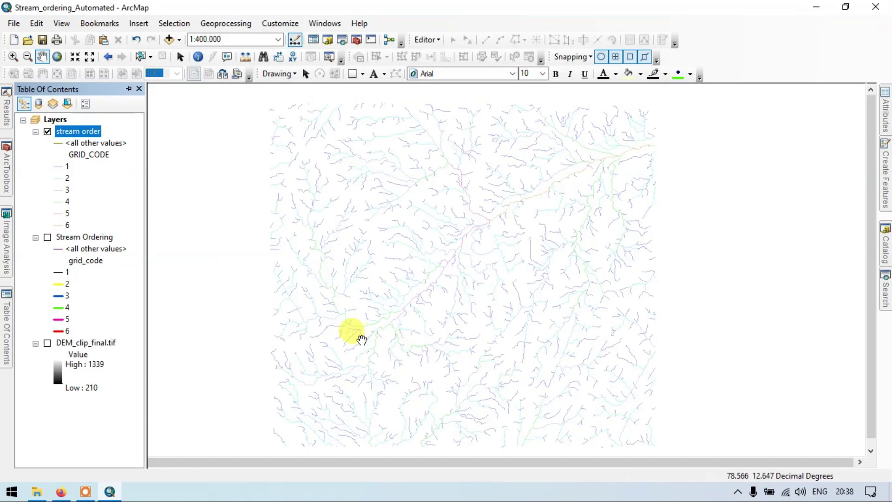
scroll(500, 201, up, 5)
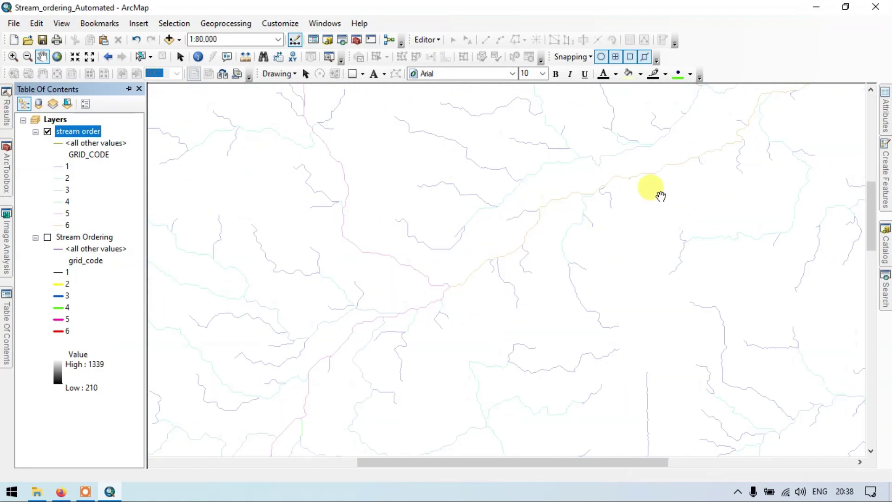
scroll(545, 217, up, 1)
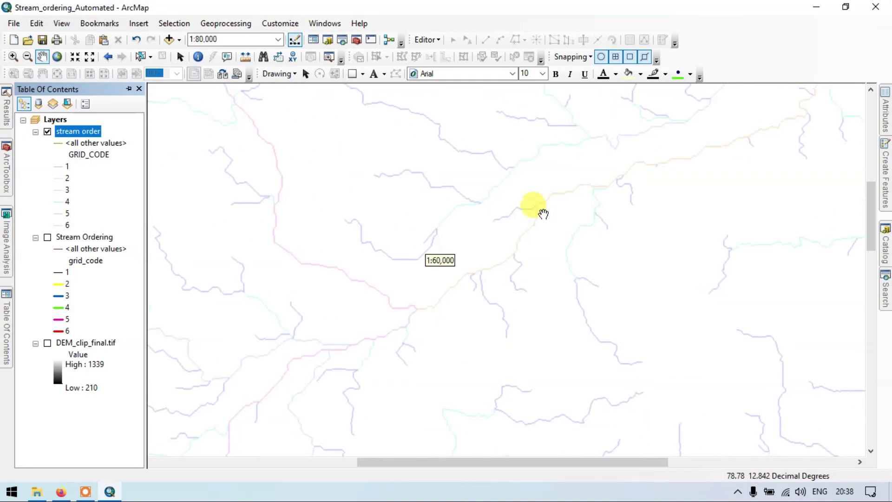
scroll(426, 207, down, 1)
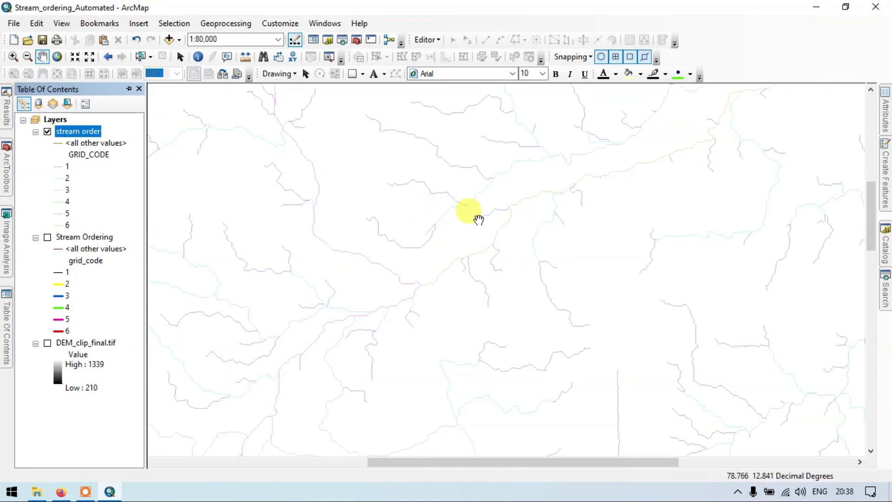
scroll(486, 220, down, 2)
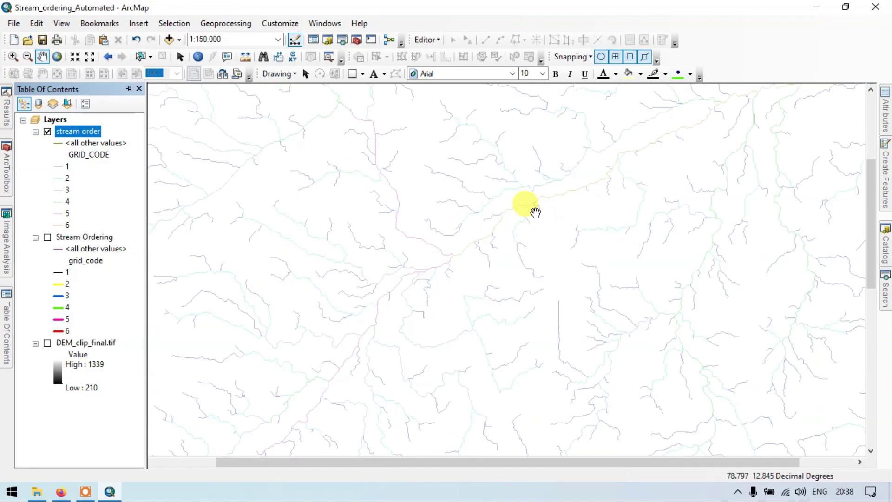